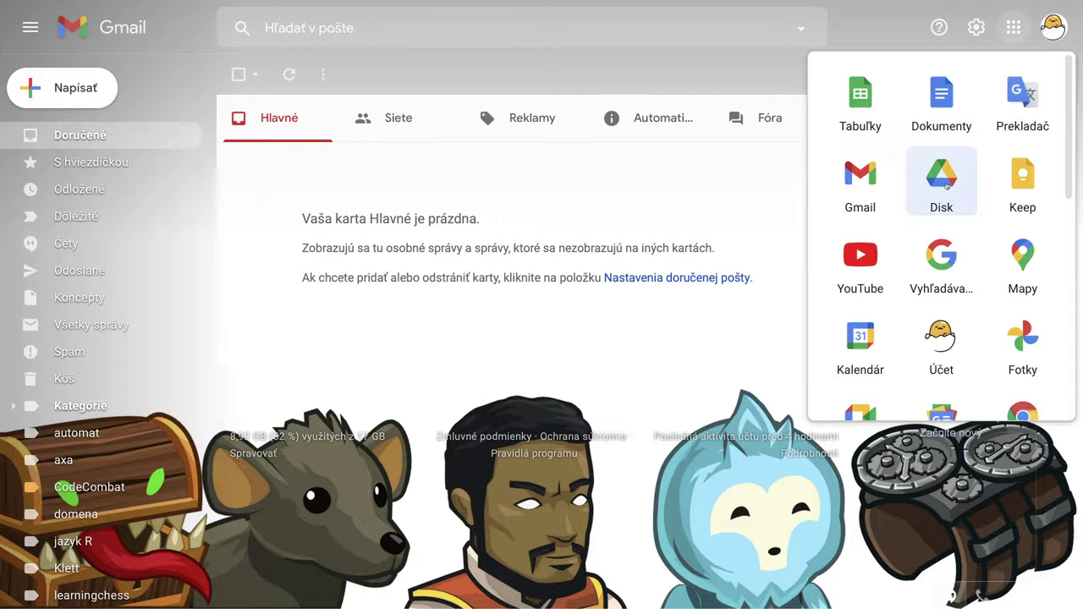
# Switch to Google Drive and create a new blank Google Forms form.
pyautogui.click(947, 185)
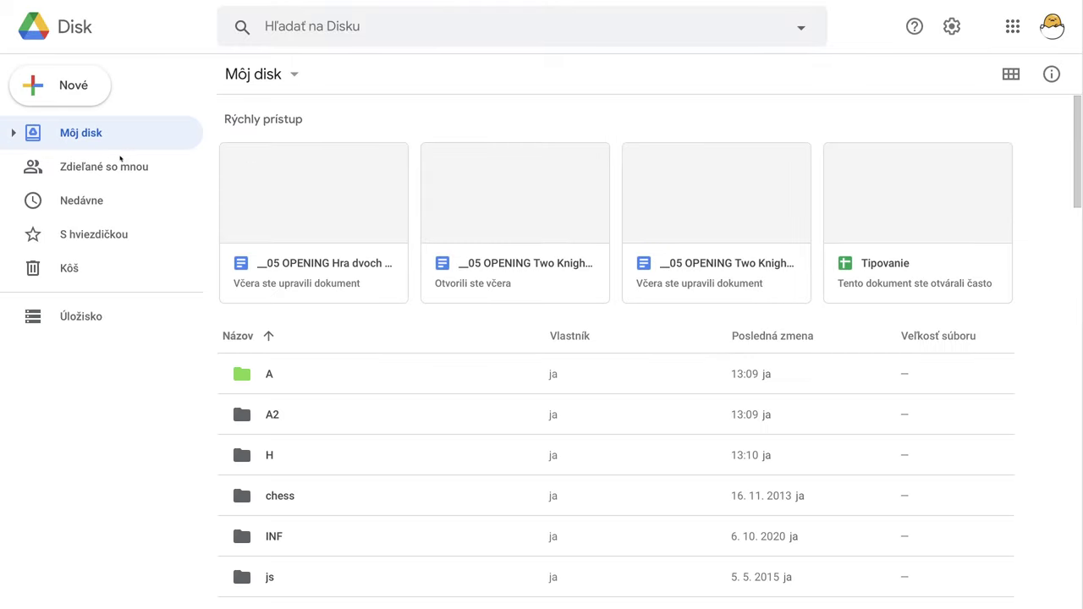
pyautogui.click(75, 95)
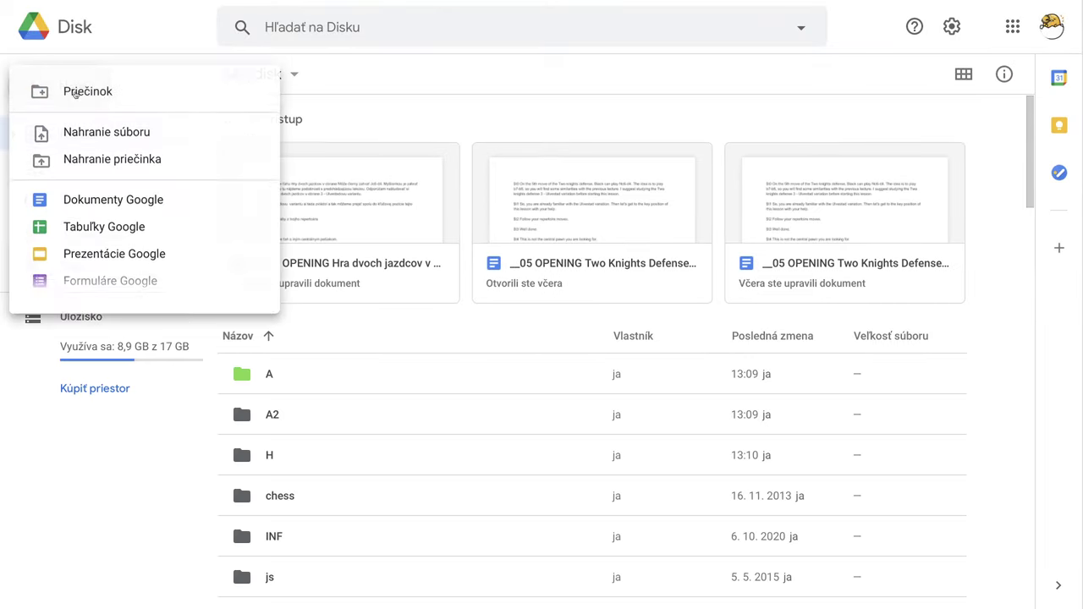
pyautogui.click(98, 283)
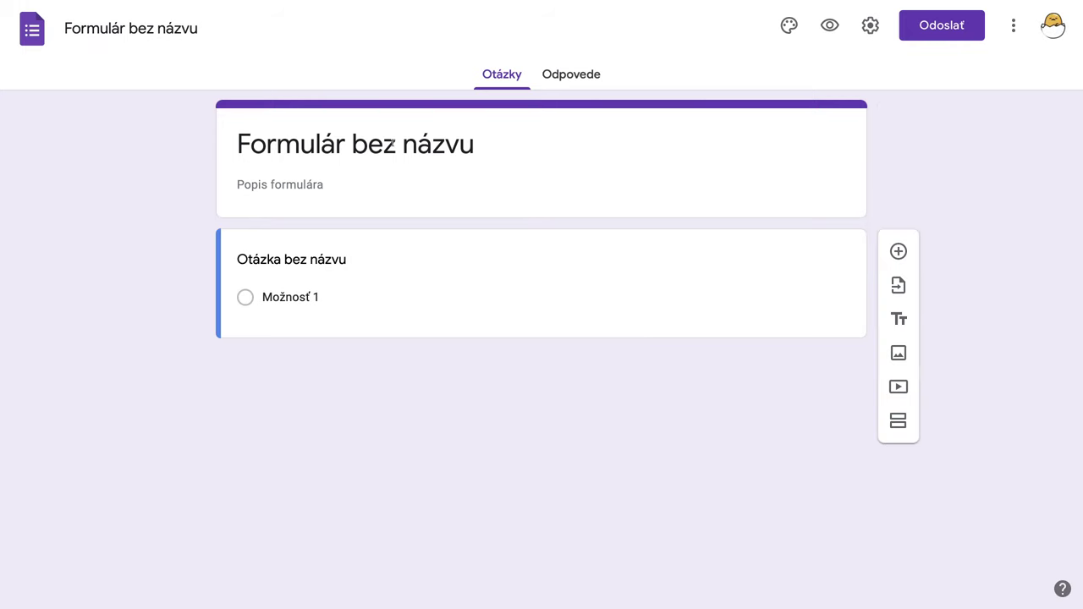
# Title the form Excel and enter the description "Otázka s výberom možností".
pyautogui.write('Excel')
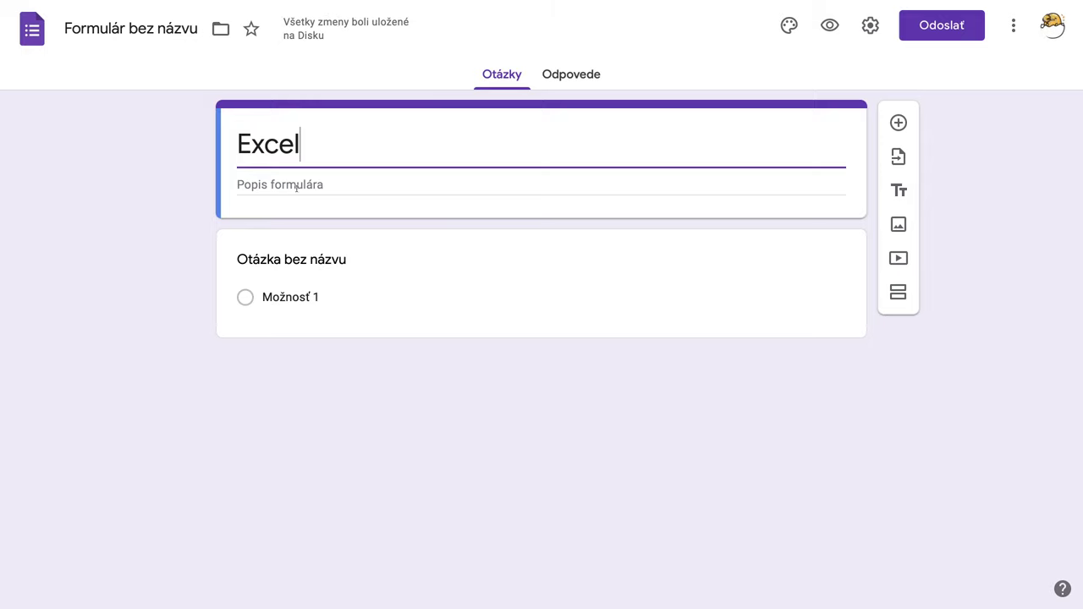
pyautogui.click(265, 187)
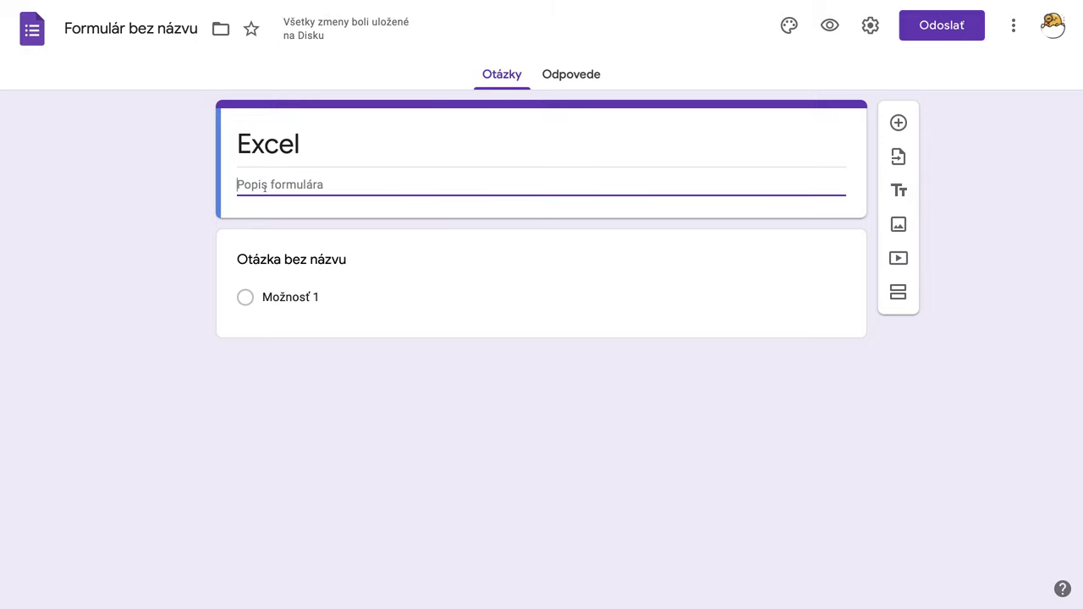
pyautogui.write('O')
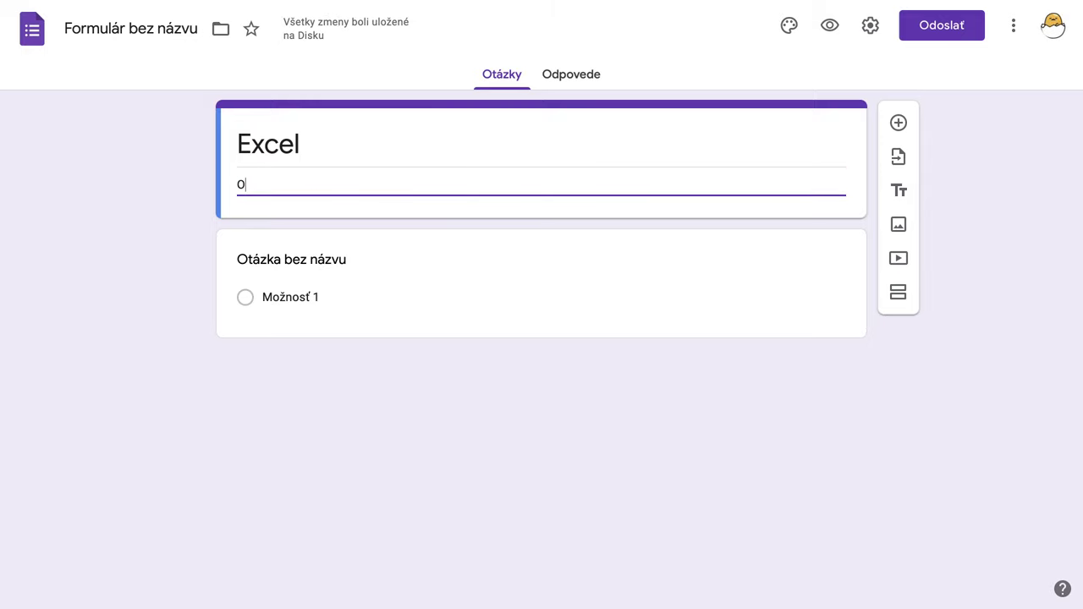
pyautogui.write('tázka ')
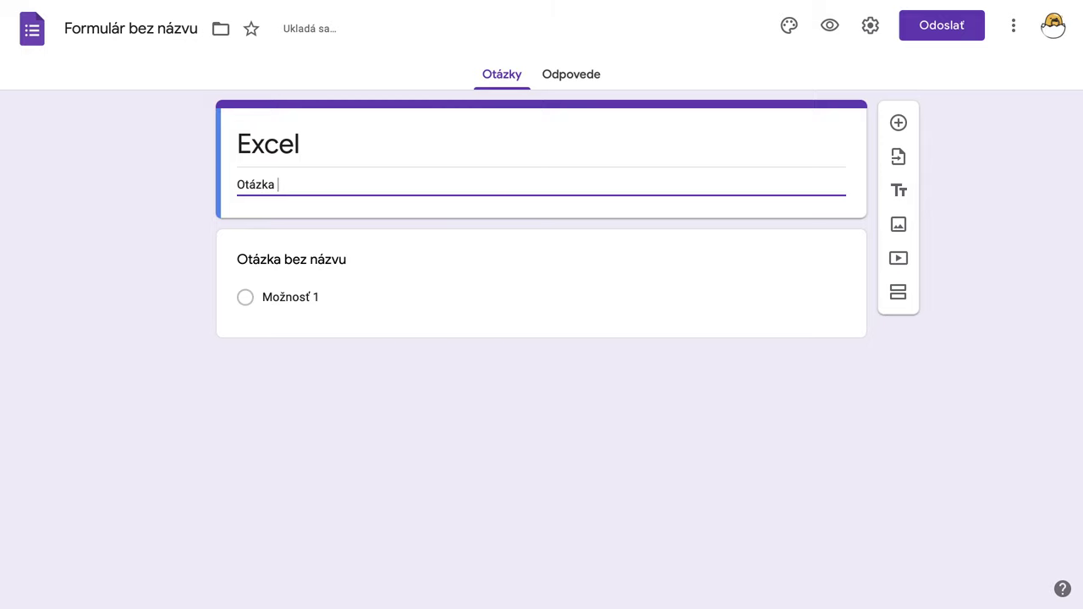
pyautogui.write('s výberom možností')
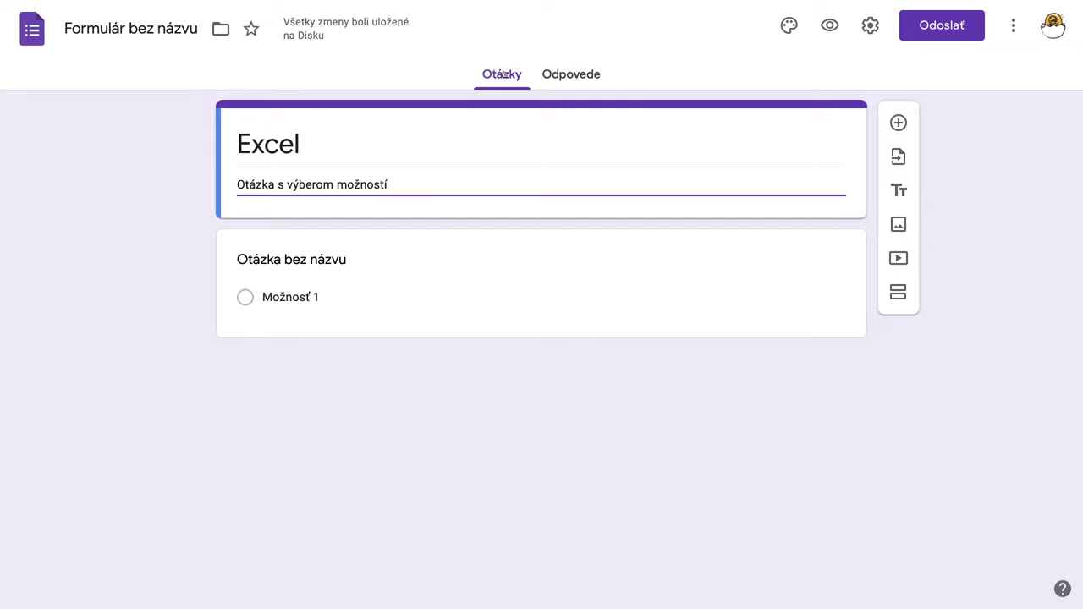
# Turn the form's response acceptance off and back on, and return to the questions.
pyautogui.click(574, 76)
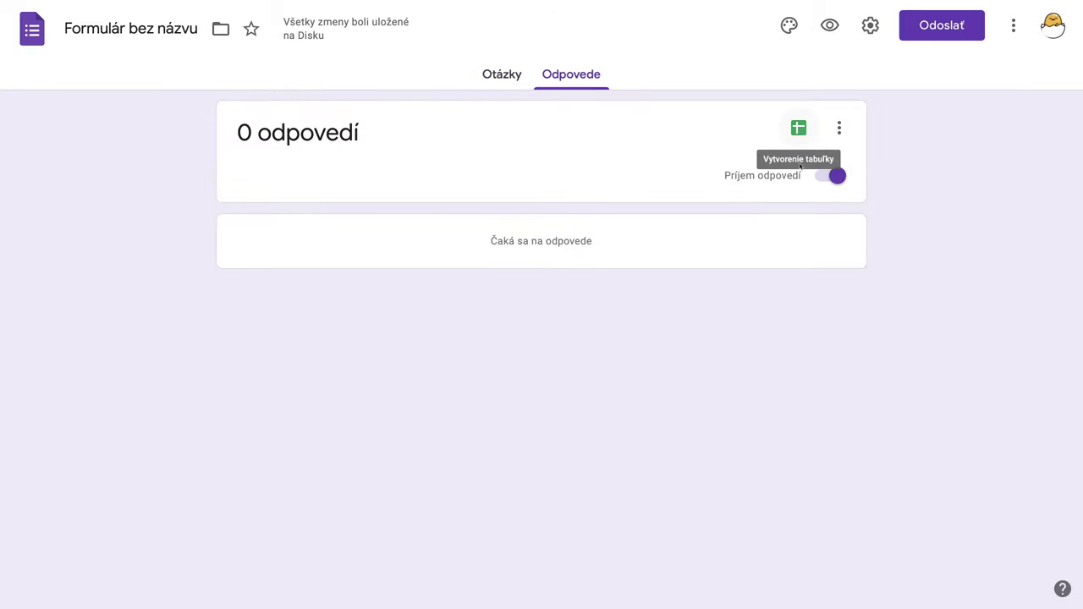
pyautogui.click(830, 176)
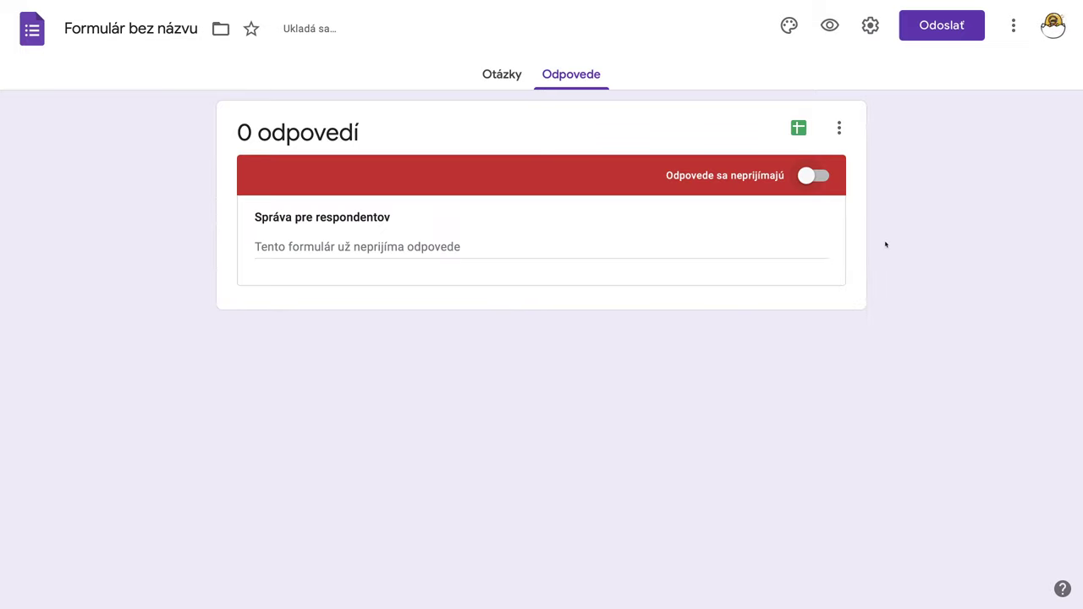
pyautogui.click(817, 176)
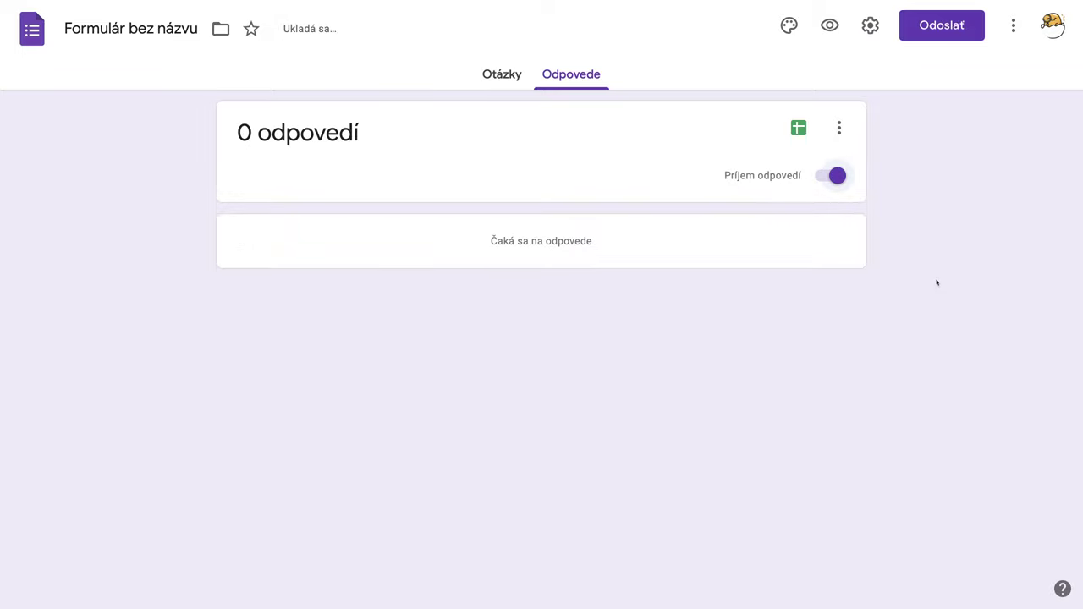
pyautogui.click(503, 82)
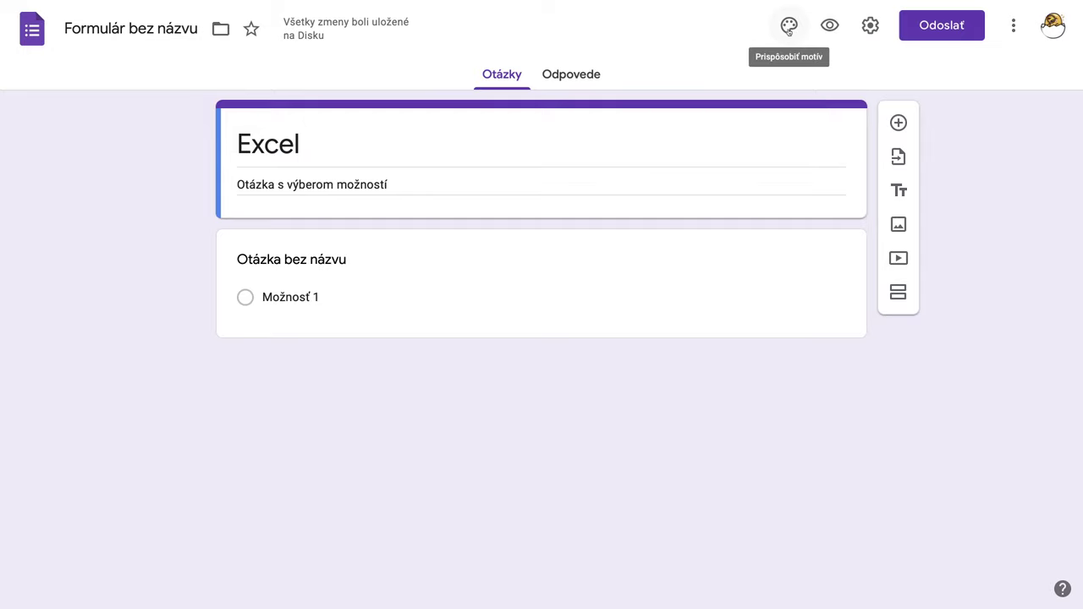
# Open the form's theme options and start adding a custom theme colour.
pyautogui.click(789, 29)
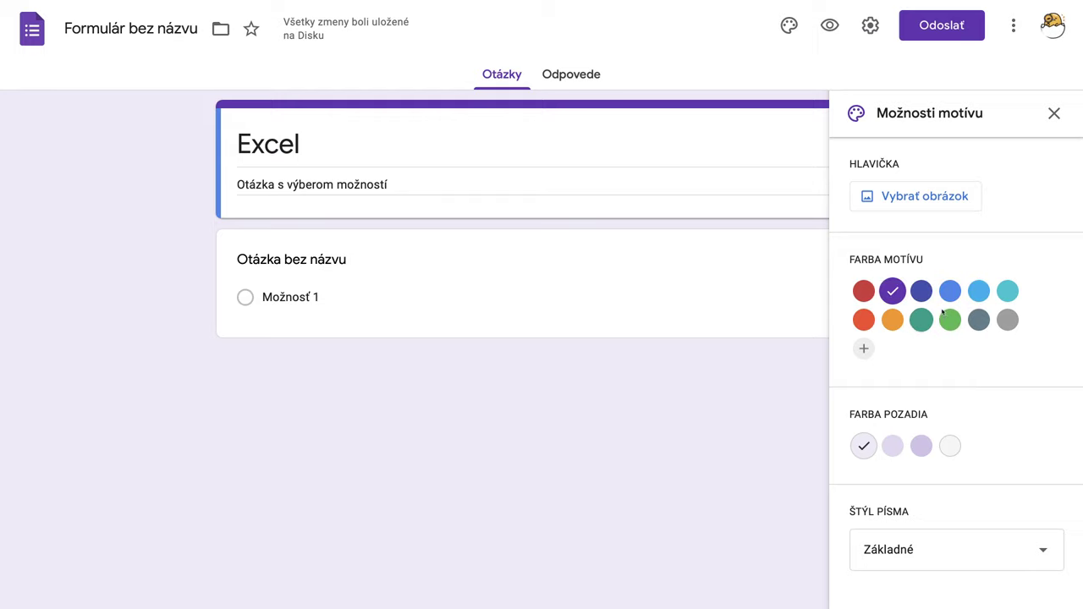
pyautogui.click(864, 349)
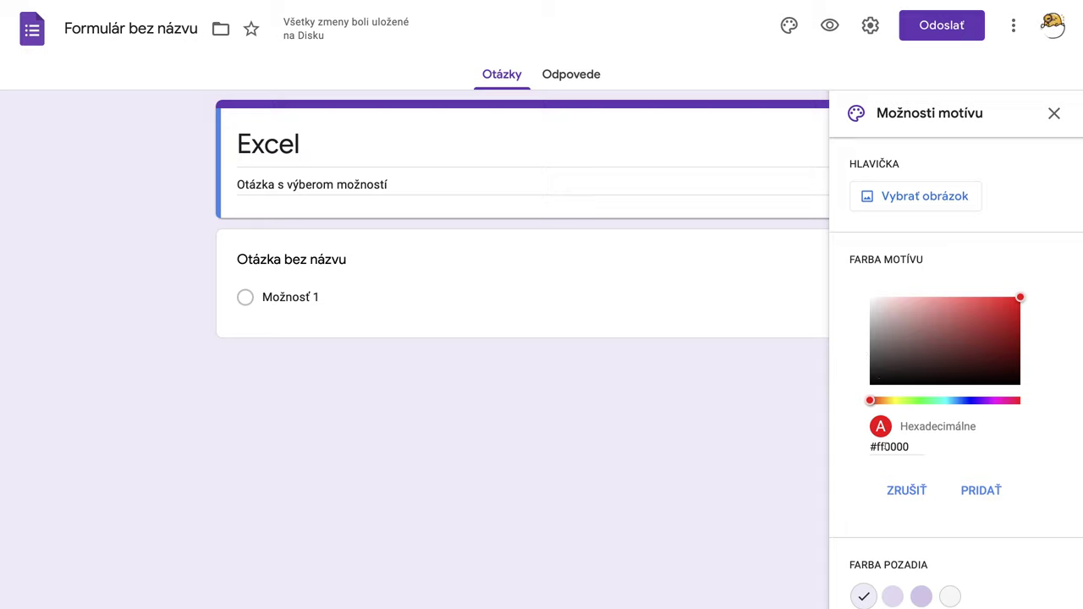
# Try the hexadecimal values #ffff00 and #ffffff for the custom theme colour.
pyautogui.click(883, 447)
pyautogui.moveTo(895, 446); pyautogui.dragTo(883, 447)
pyautogui.click(908, 446)
pyautogui.press('BackSpace')
pyautogui.press('BackSpace')
pyautogui.write('ff')
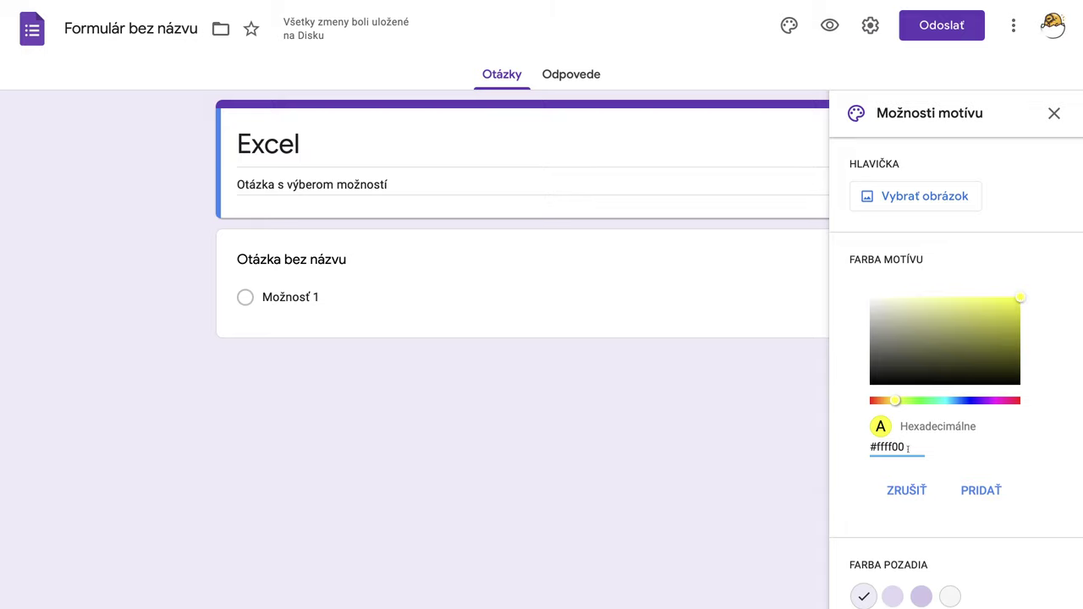
pyautogui.press('BackSpace')
pyautogui.press('BackSpace')
pyautogui.write('ff')
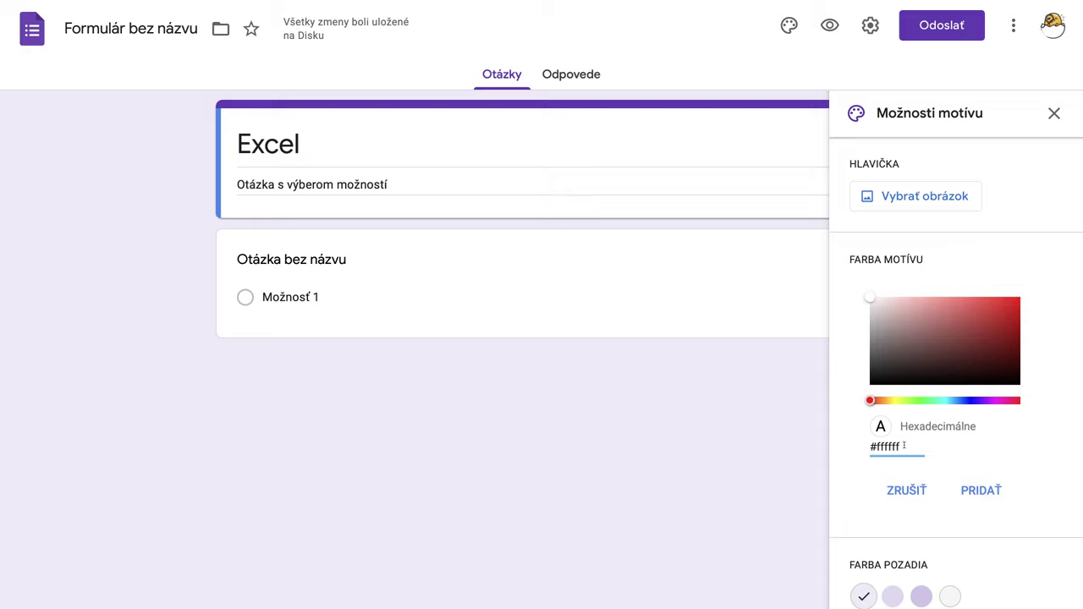
# Set the custom theme colour's hexadecimal value to #daa250 and add it to the form.
pyautogui.moveTo(903, 446); pyautogui.dragTo(877, 446)
pyautogui.write('d')
pyautogui.write('aa250')
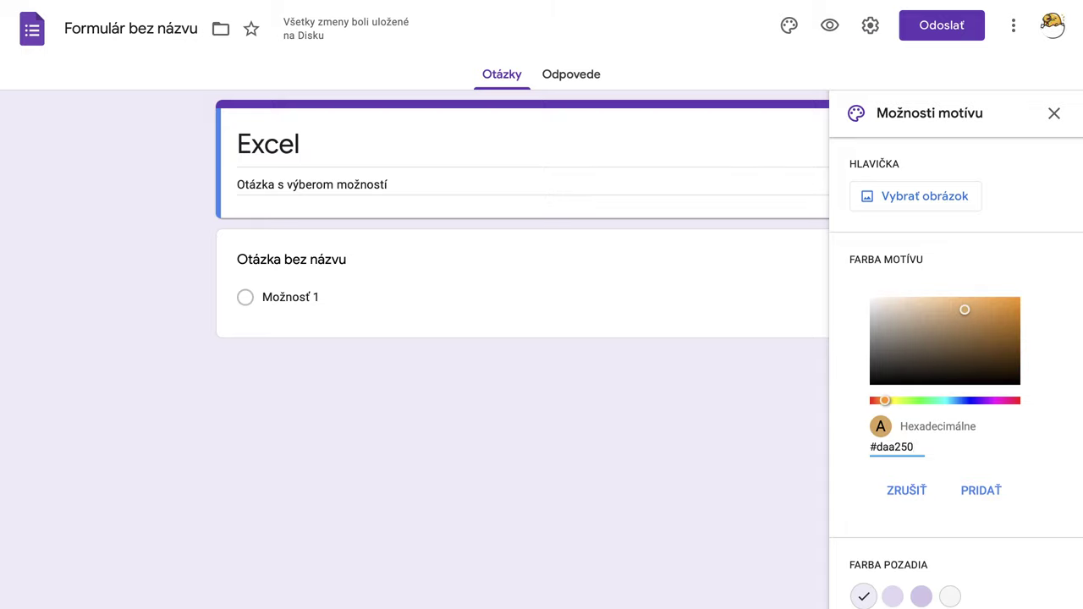
pyautogui.click(981, 491)
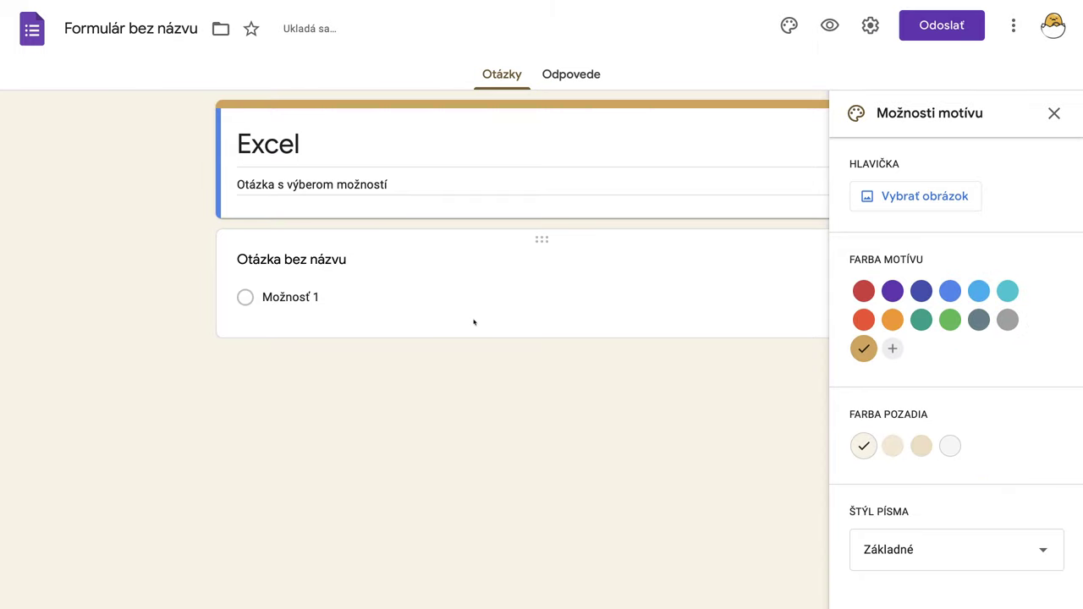
# Set the form's background to the darkest tan shade and its font style to Hravý.
pyautogui.click(922, 449)
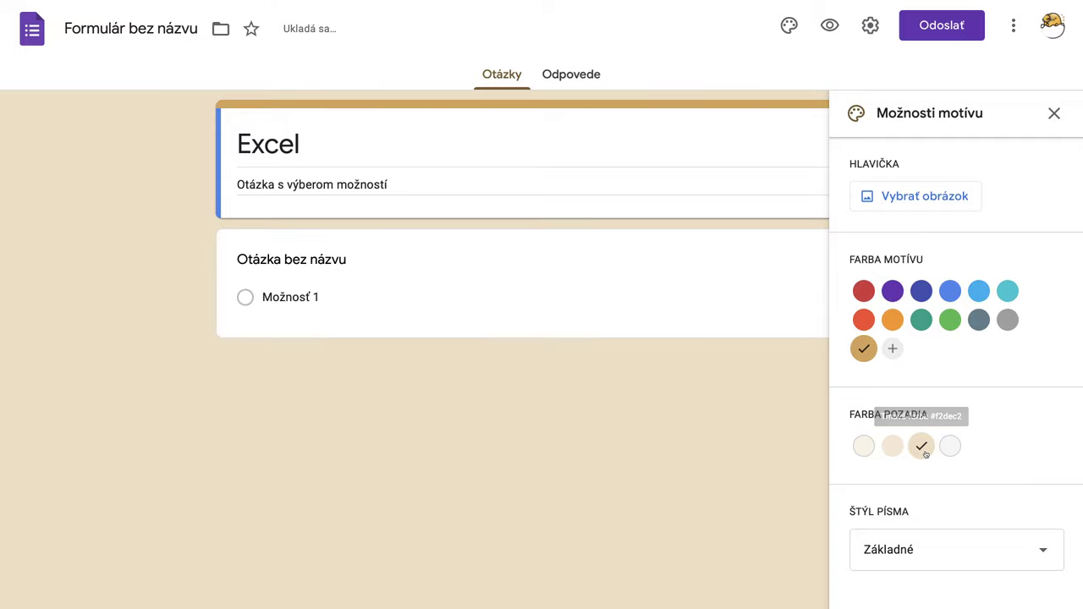
pyautogui.click(1043, 552)
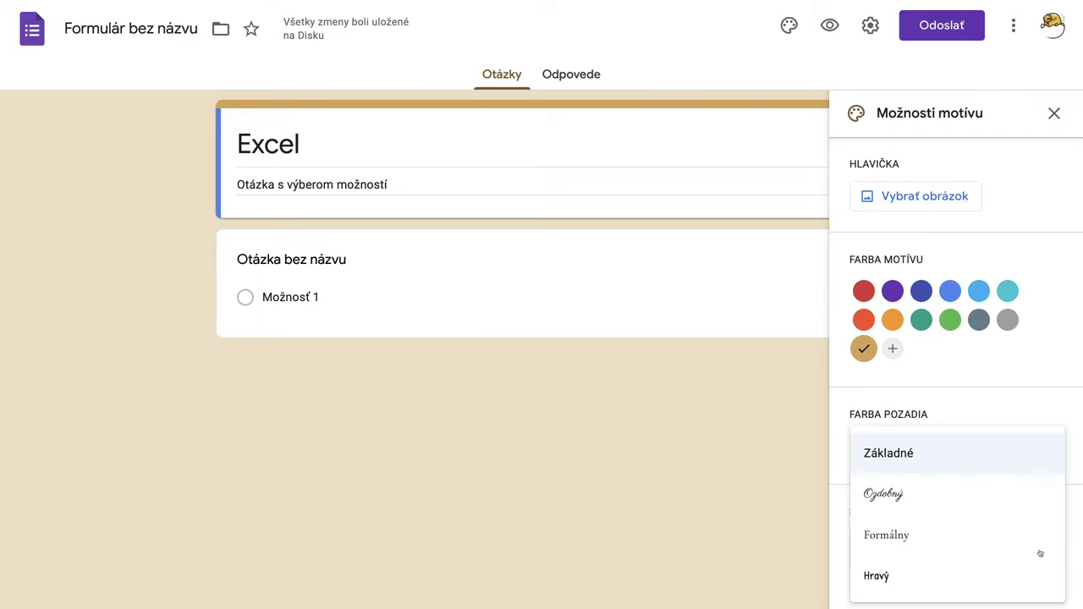
pyautogui.click(895, 586)
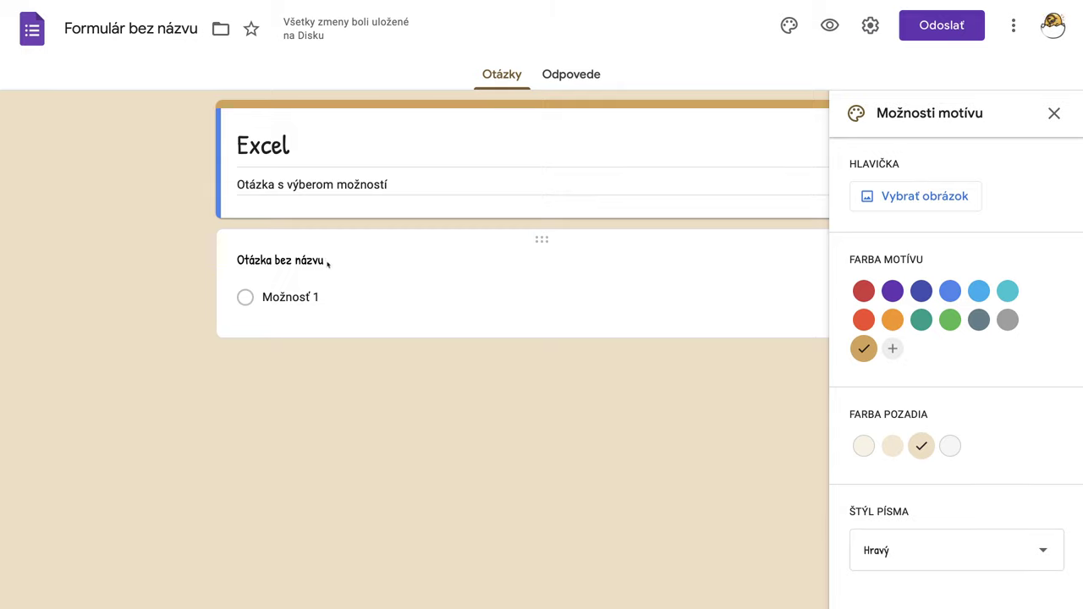
pyautogui.click(326, 261)
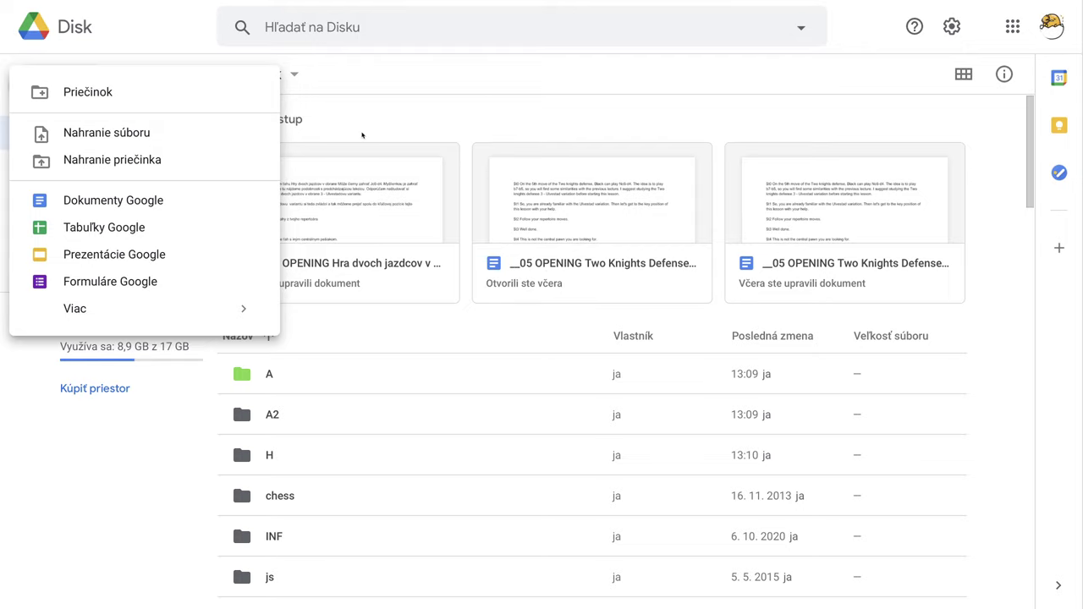
# Create a blank Google Sheets spreadsheet from Google Drive and begin the formula =OR(A1="" in cell B1.
pyautogui.click(122, 234)
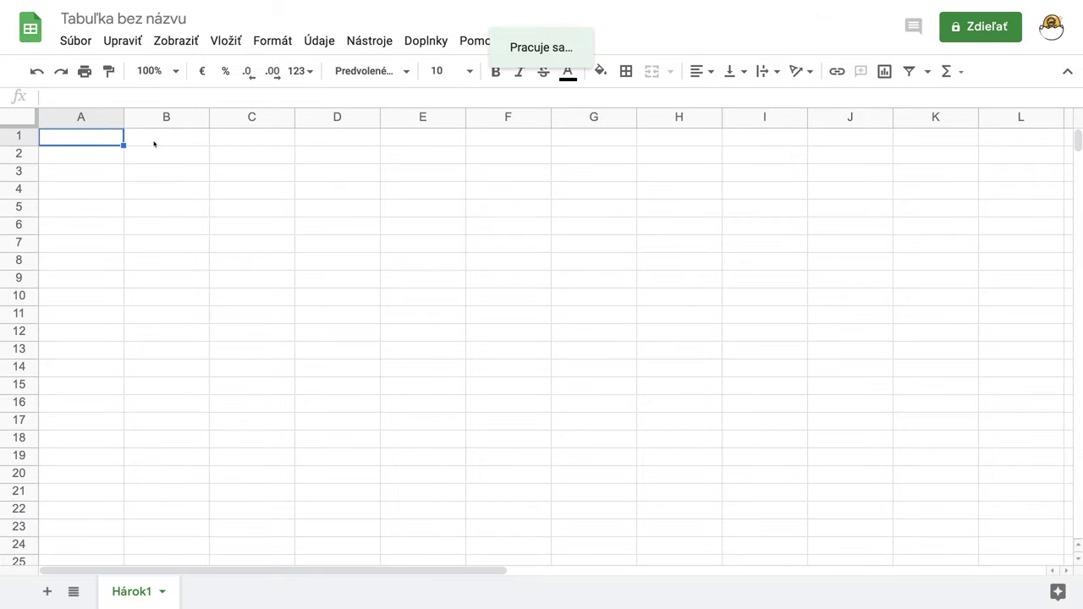
pyautogui.click(155, 142)
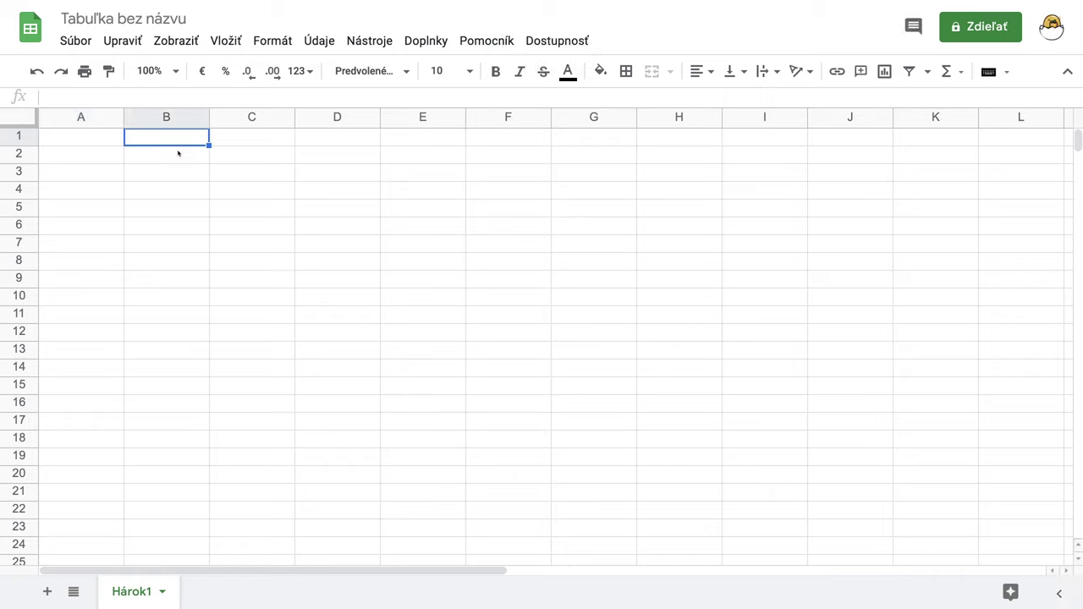
pyautogui.write('=')
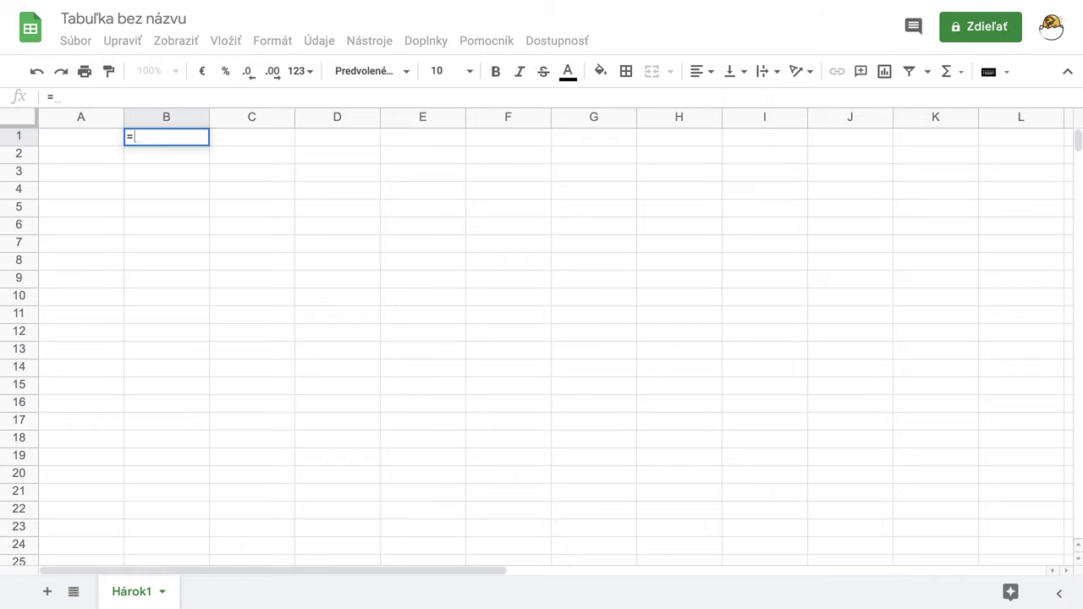
pyautogui.write('OR')
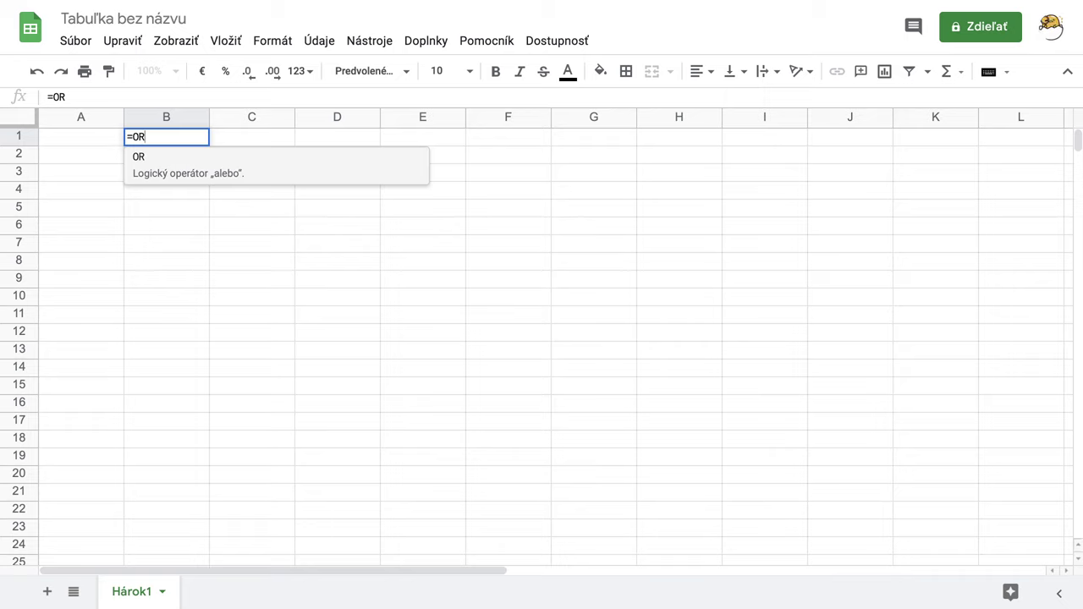
pyautogui.click(178, 175)
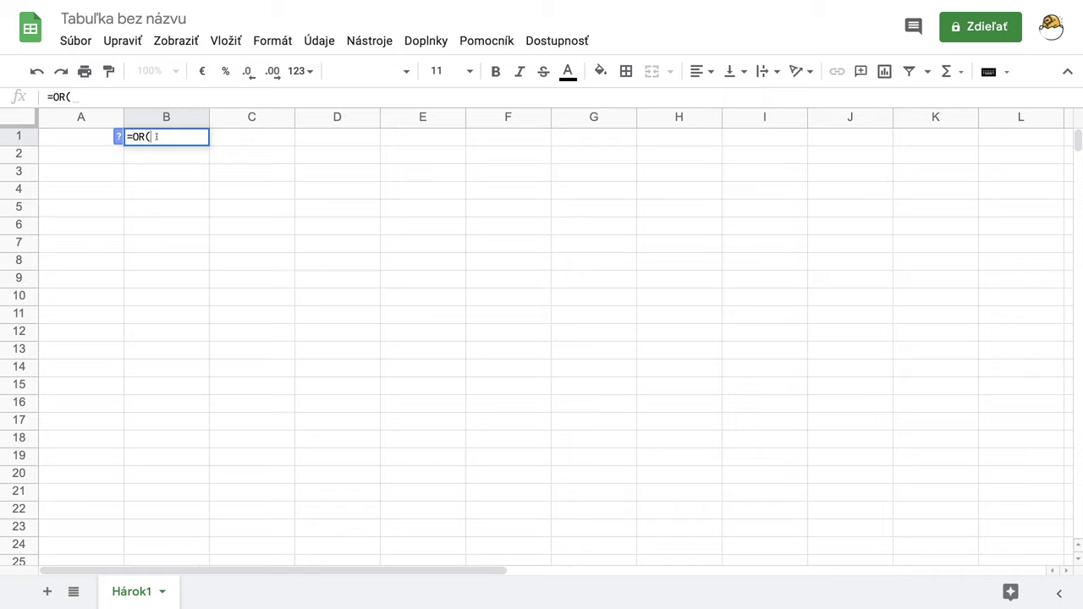
pyautogui.click(68, 139)
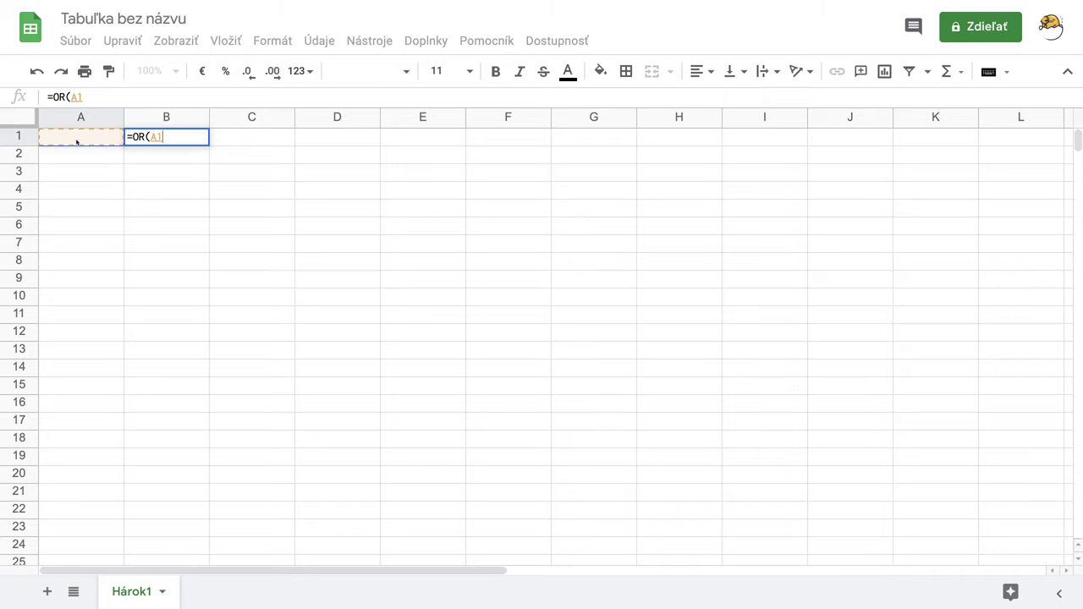
pyautogui.write('=')
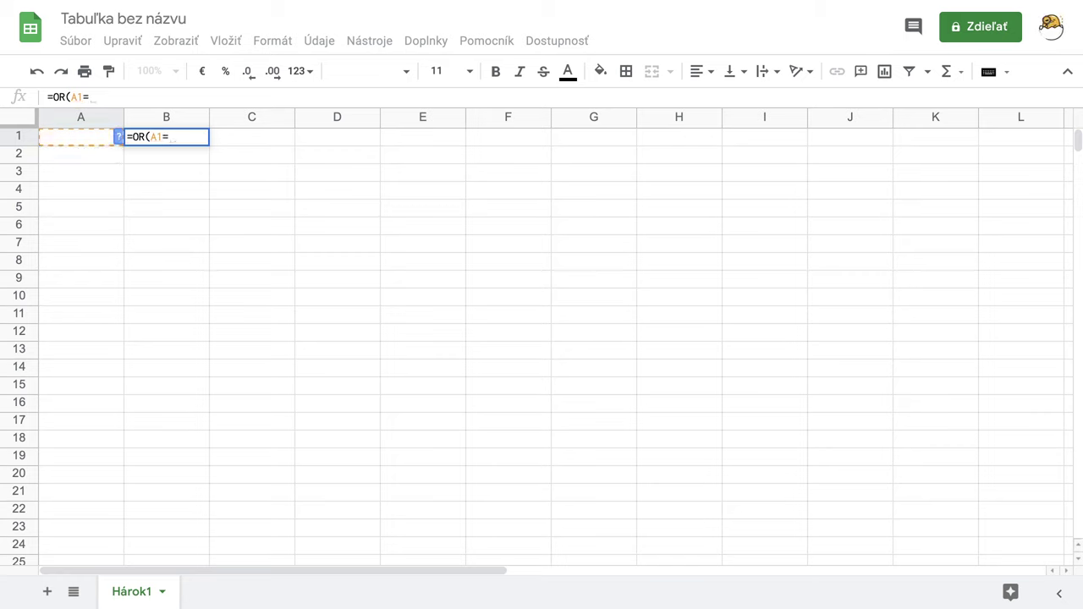
pyautogui.write('""')
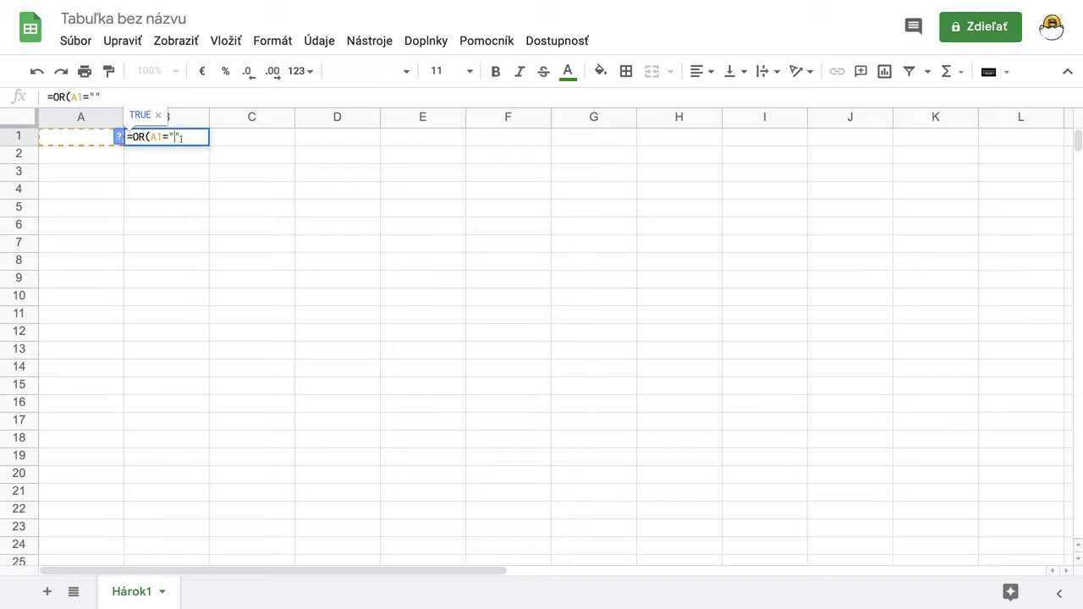
# Complete the first OR condition in B1 with the mammoth emoji, add a semicolon separator and show the function help.
pyautogui.press('ctrl+super+space')
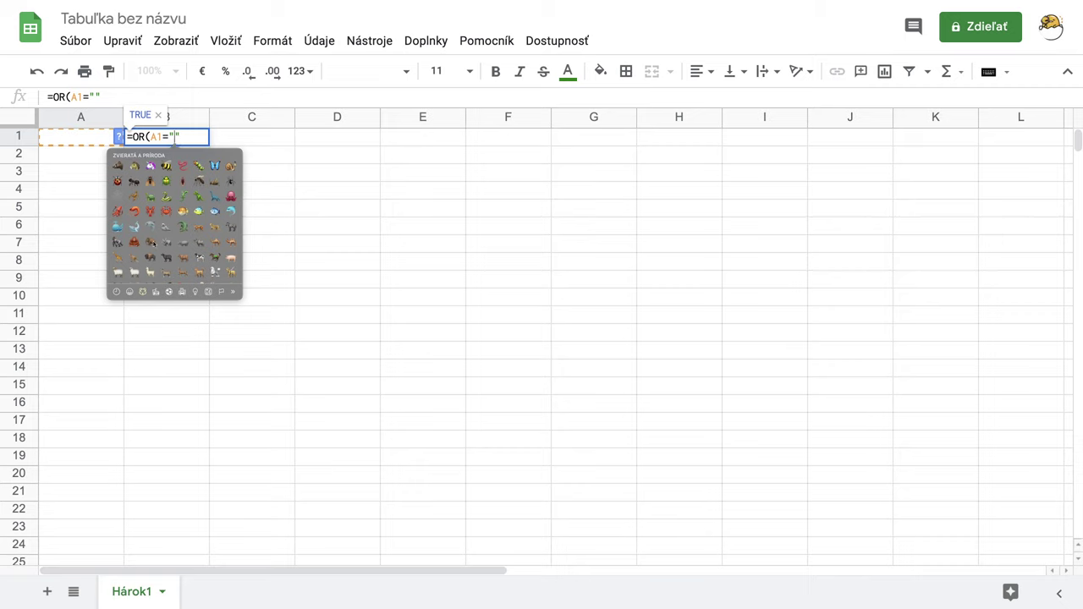
pyautogui.click(151, 244)
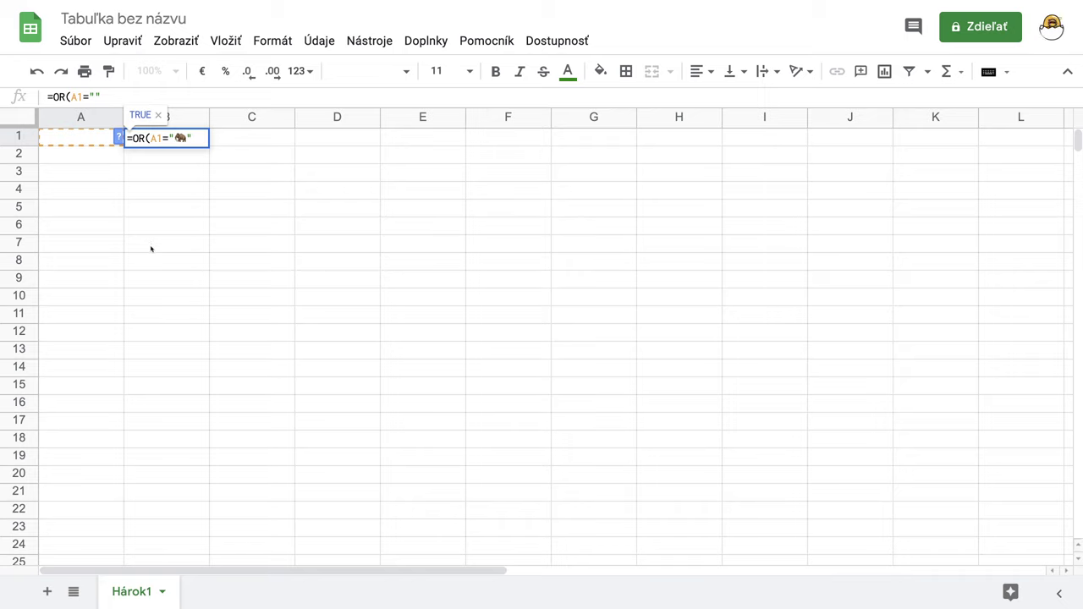
pyautogui.press('Right')
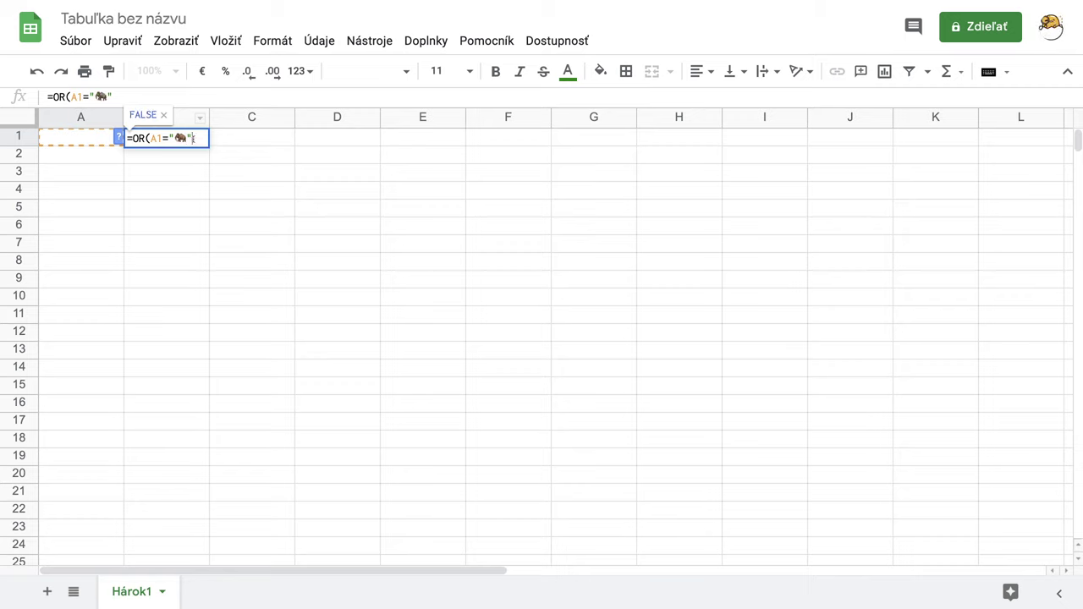
pyautogui.write(';')
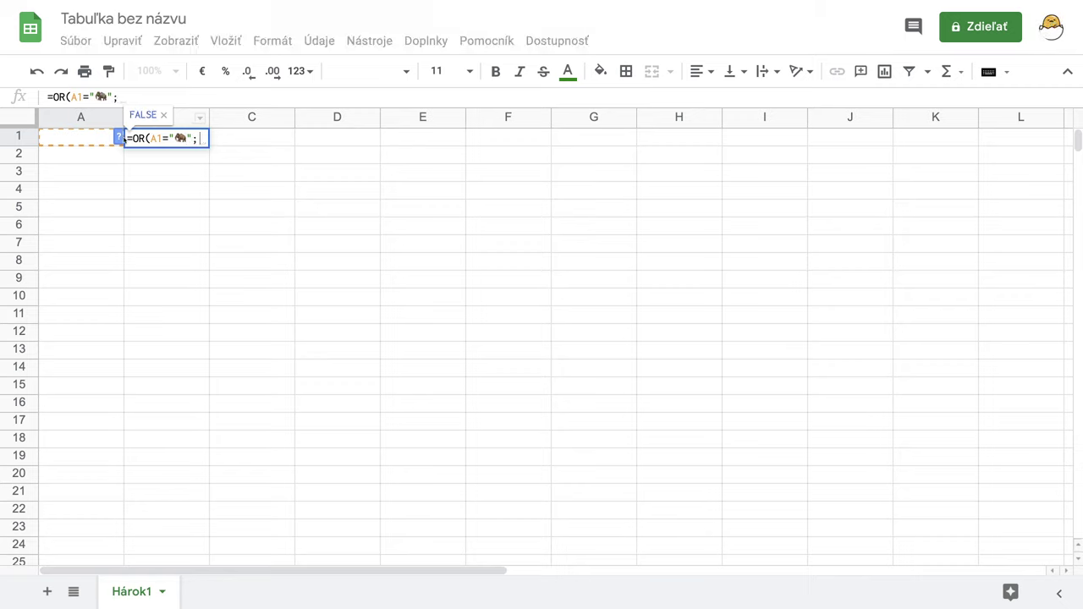
pyautogui.click(118, 138)
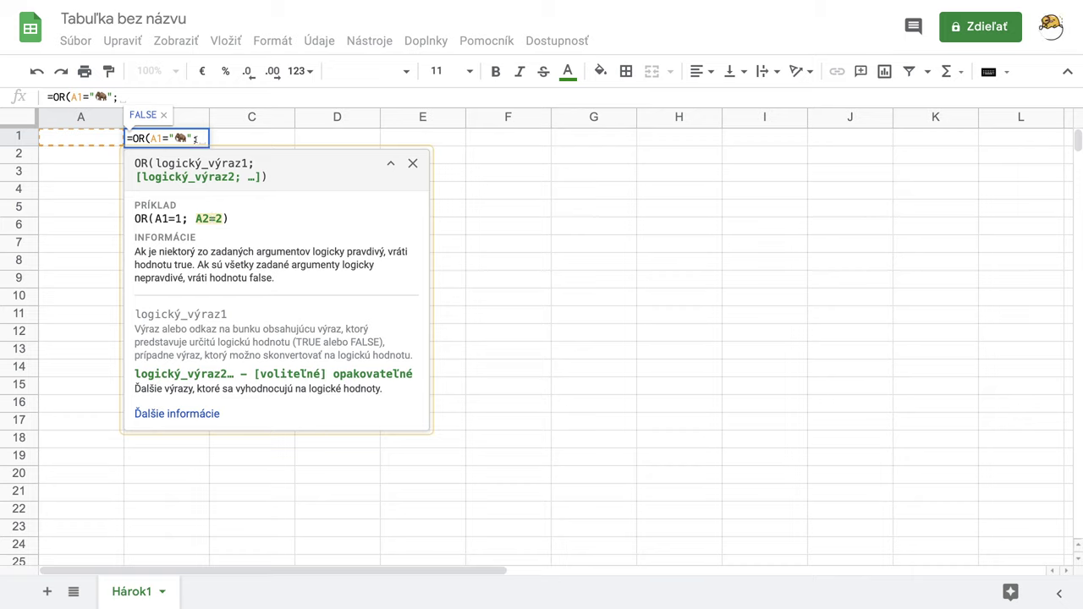
# Add A1="🐗" with the boar emoji as the second OR condition and enter the formula in B1.
pyautogui.click(75, 138)
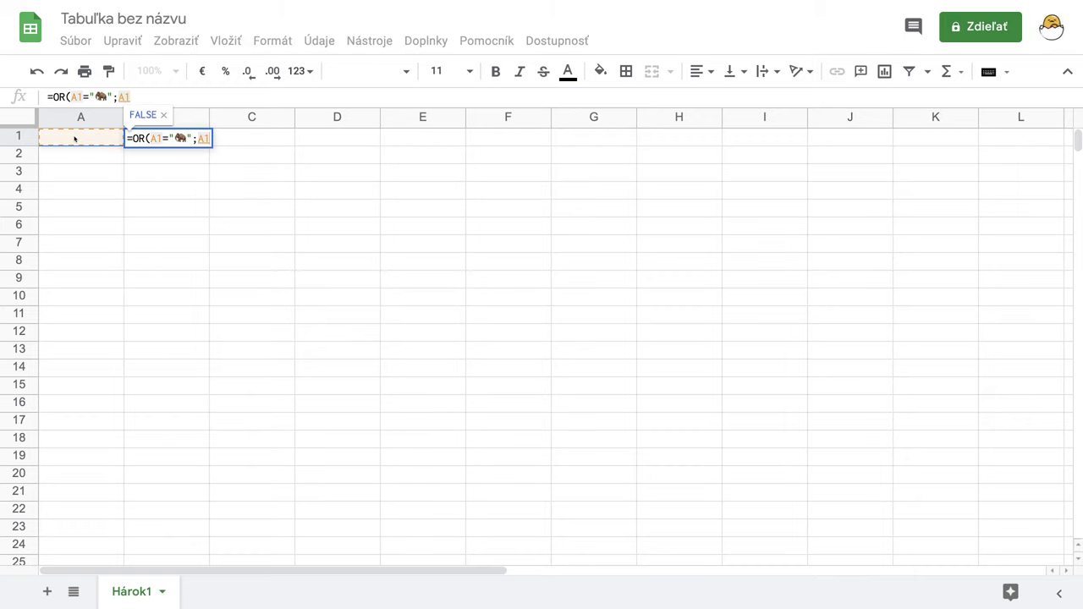
pyautogui.write('=""')
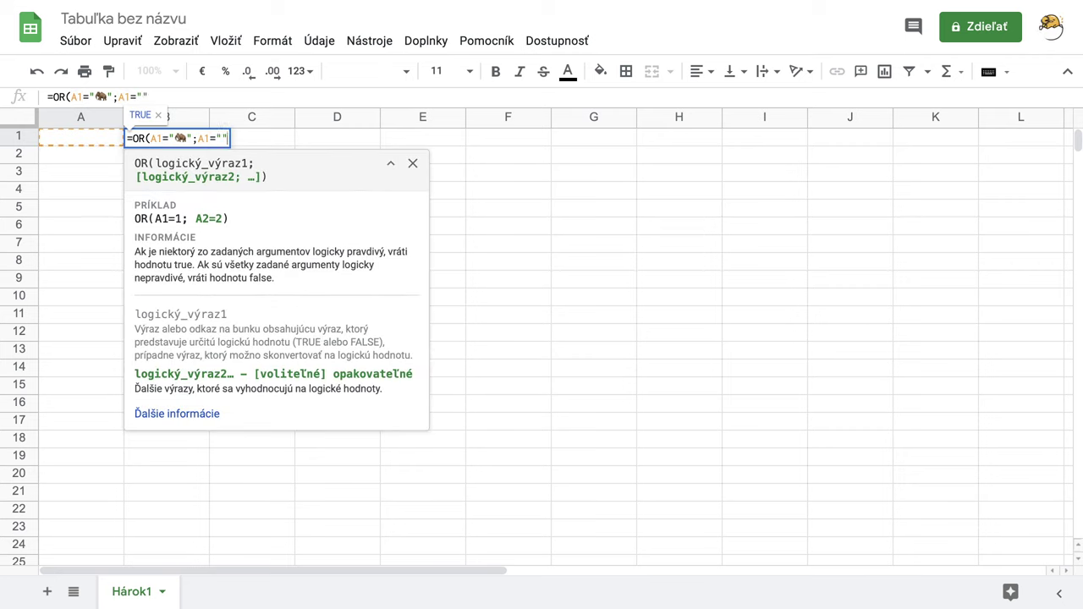
pyautogui.press('Left')
pyautogui.press('ctrl+super+space')
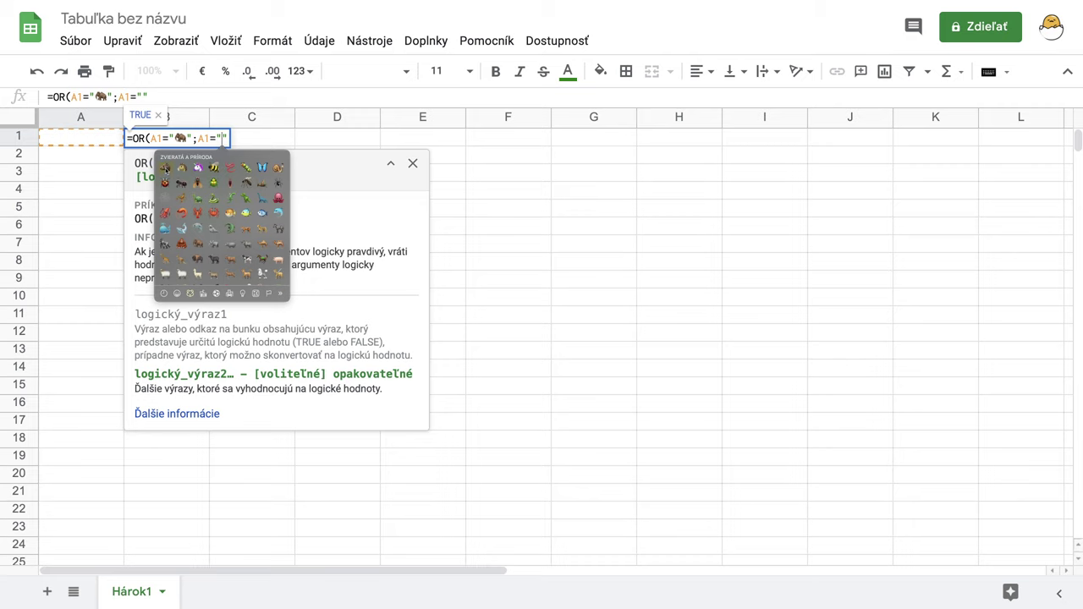
pyautogui.click(166, 169)
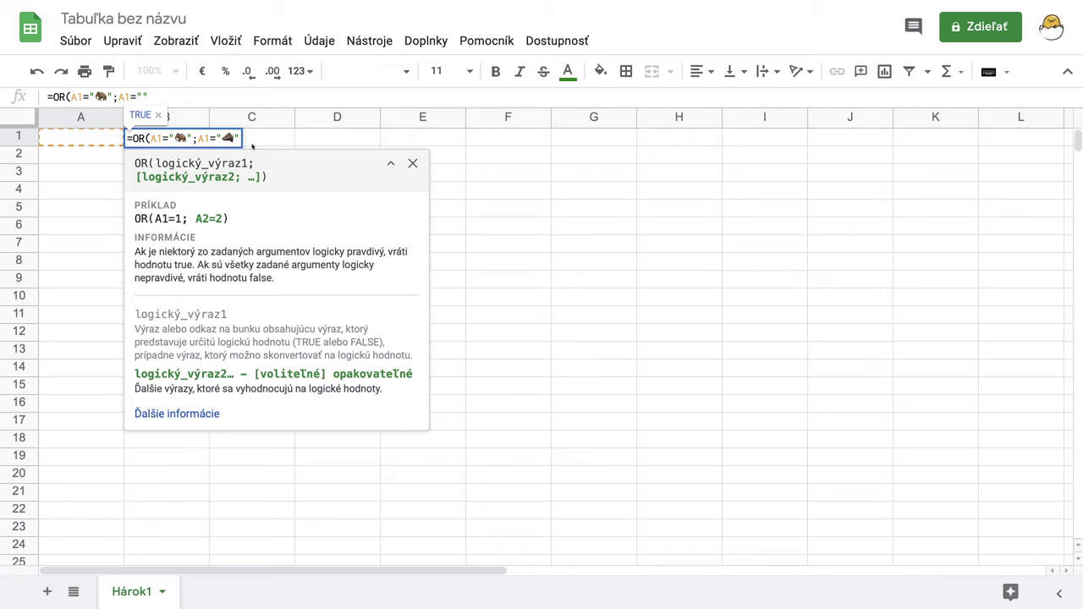
pyautogui.press('Return')
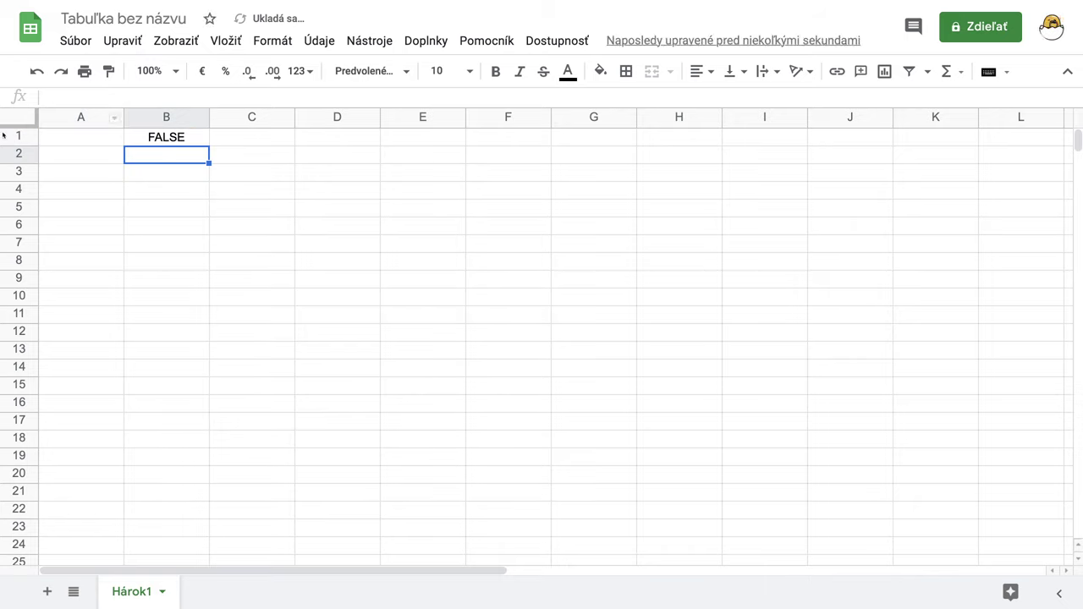
# Set the font size of row 1 to 36 and widen column B enough to fit the enlarged text.
pyautogui.click(19, 136)
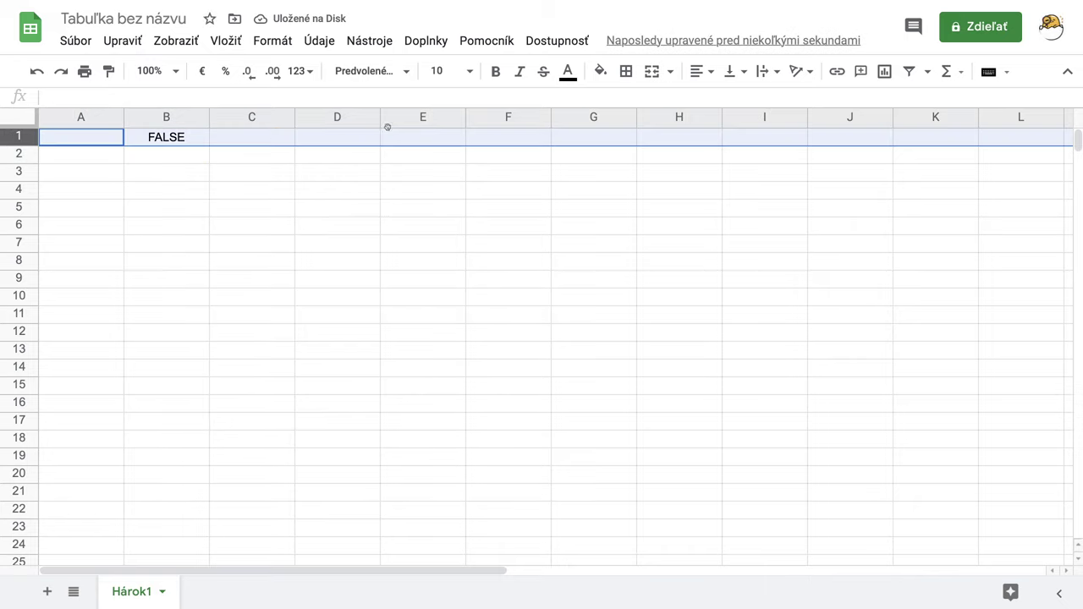
pyautogui.click(470, 71)
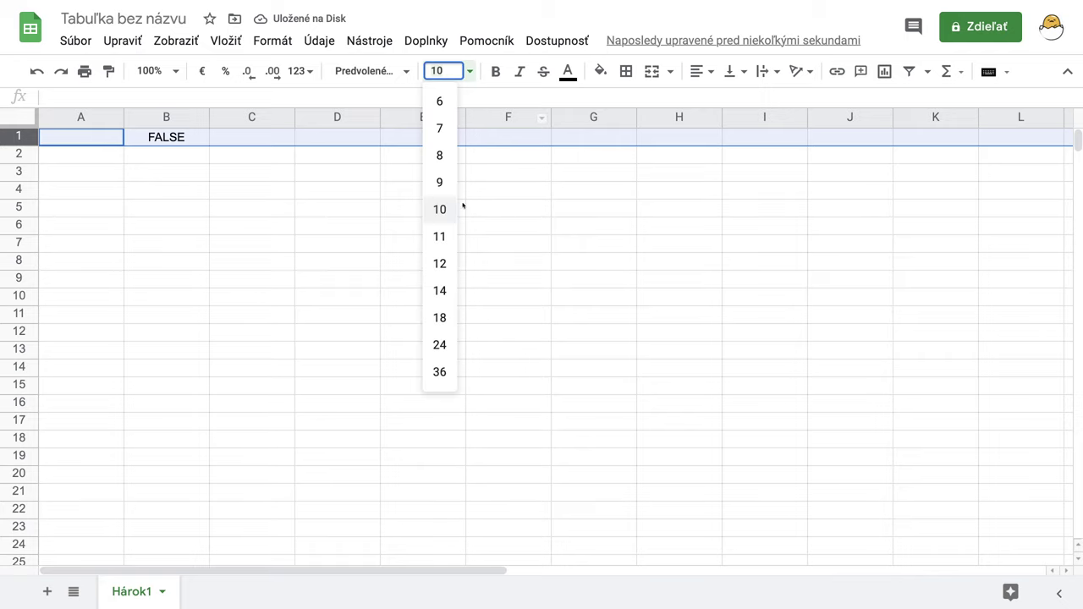
pyautogui.click(440, 371)
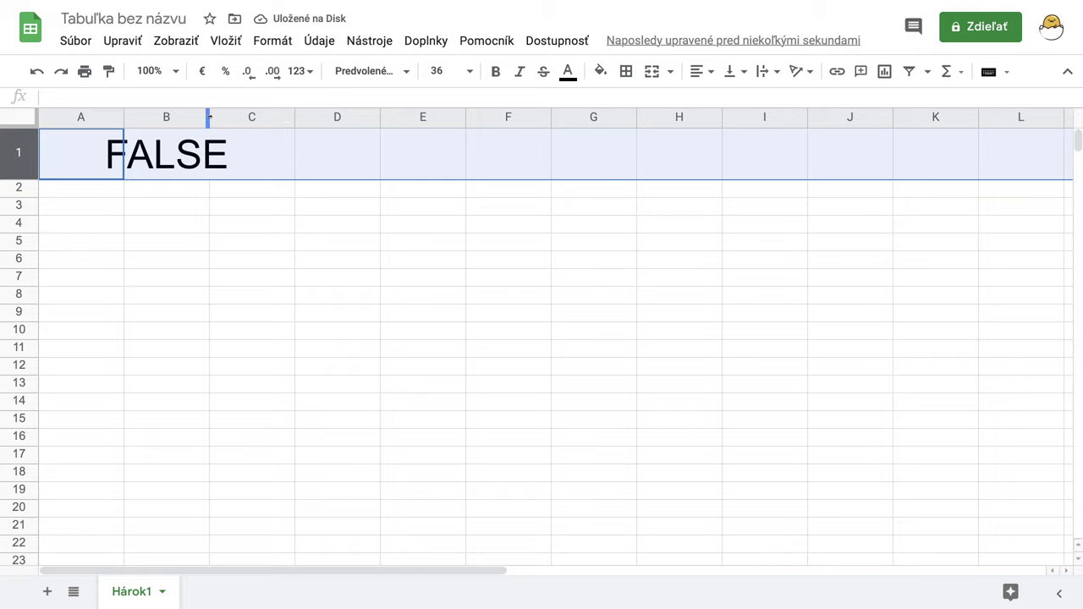
pyautogui.moveTo(209, 119); pyautogui.dragTo(254, 118)
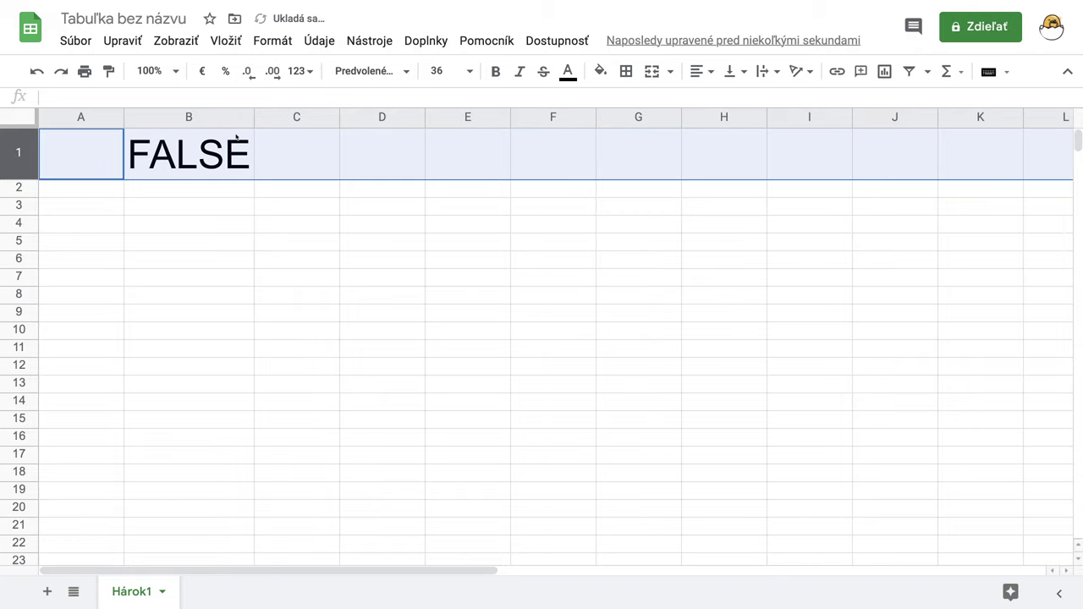
pyautogui.click(69, 154)
pyautogui.click(190, 160)
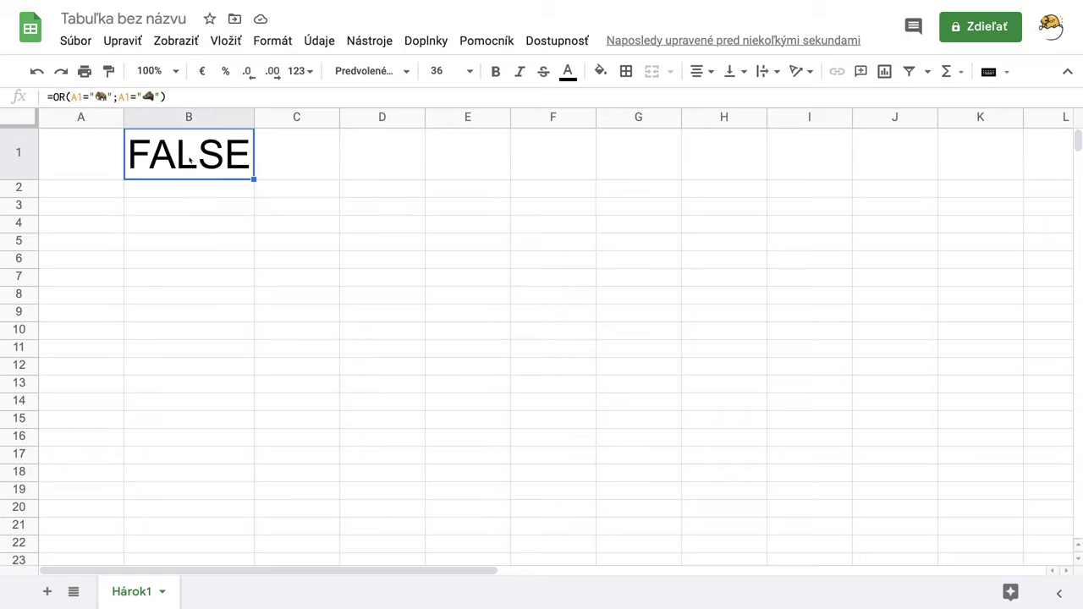
# Enter the boar emoji in cell A1 to test the OR formula and check the formula in B1.
pyautogui.click(72, 157)
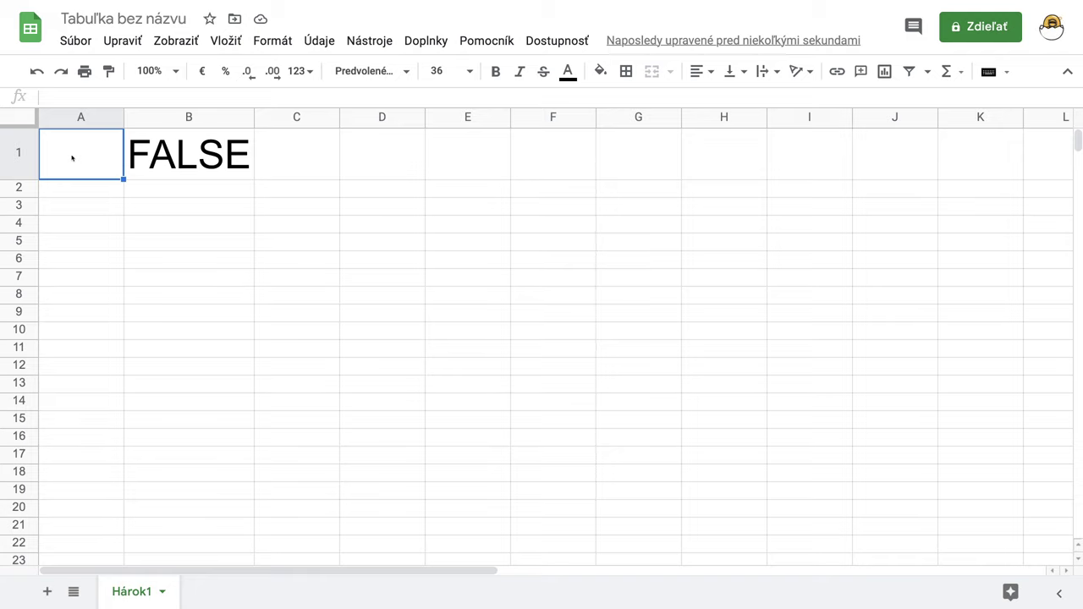
pyautogui.doubleClick(73, 157)
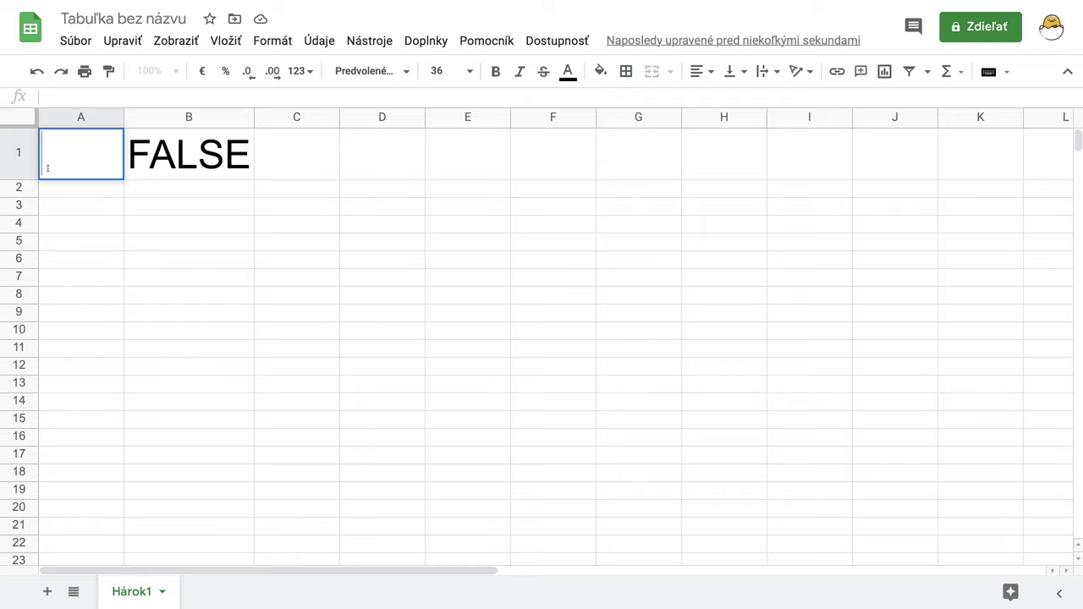
pyautogui.press('ctrl+super+space')
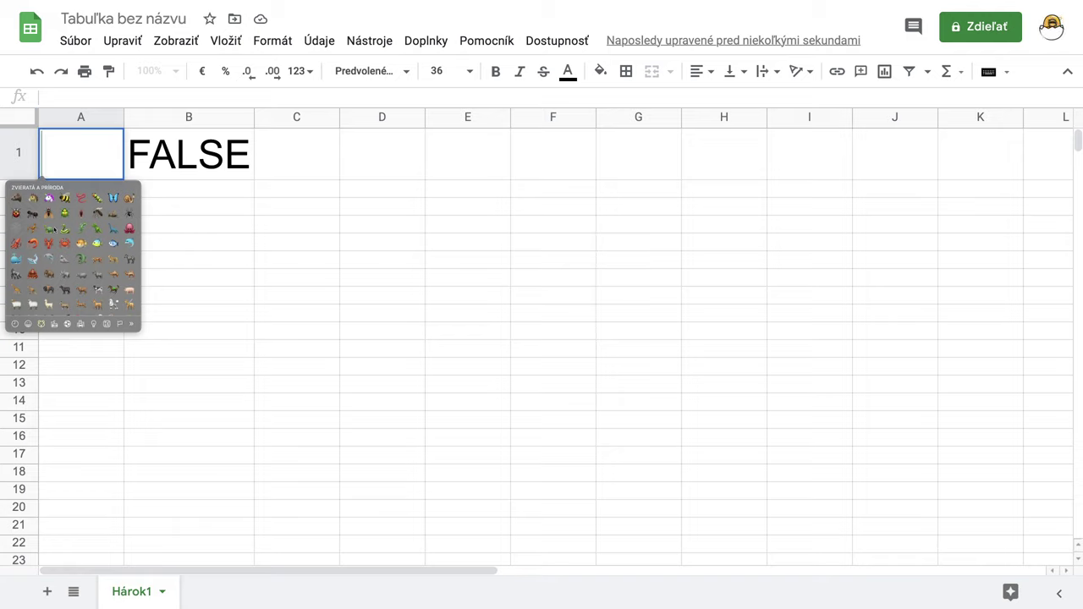
pyautogui.click(18, 199)
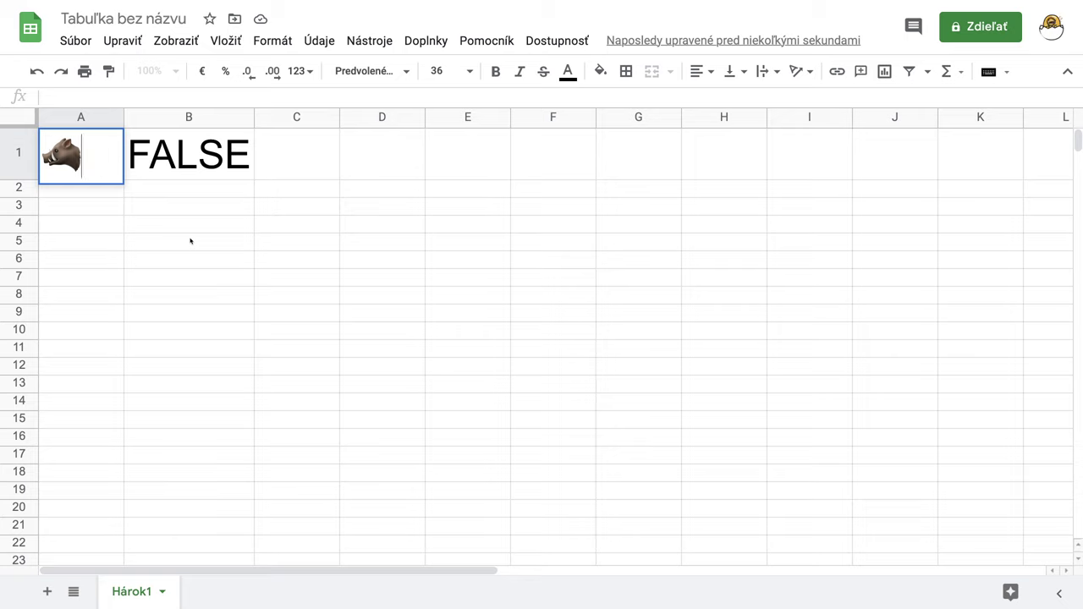
pyautogui.press('Return')
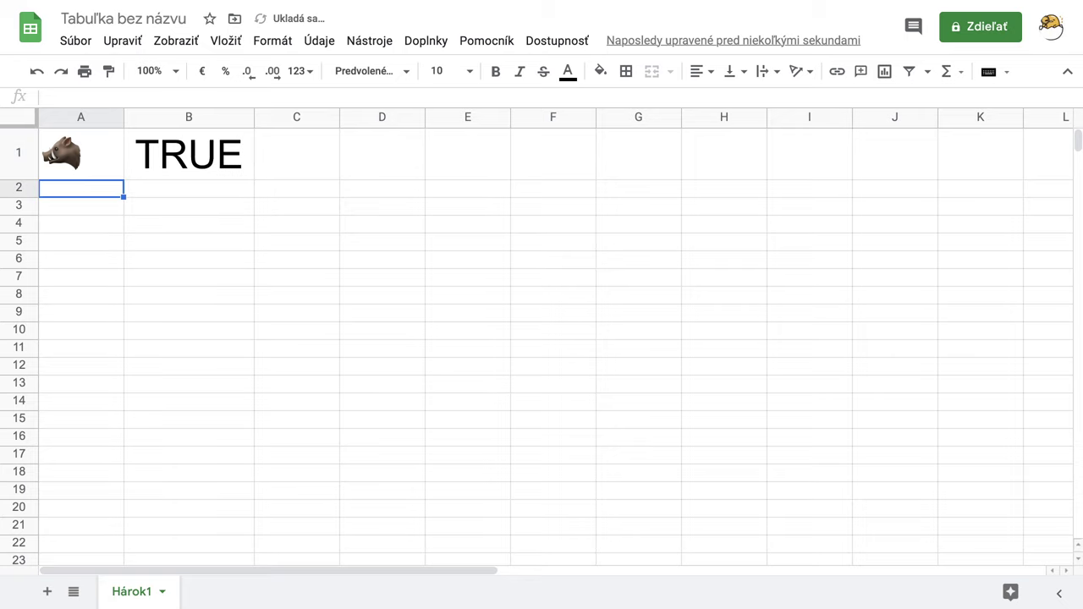
pyautogui.click(199, 168)
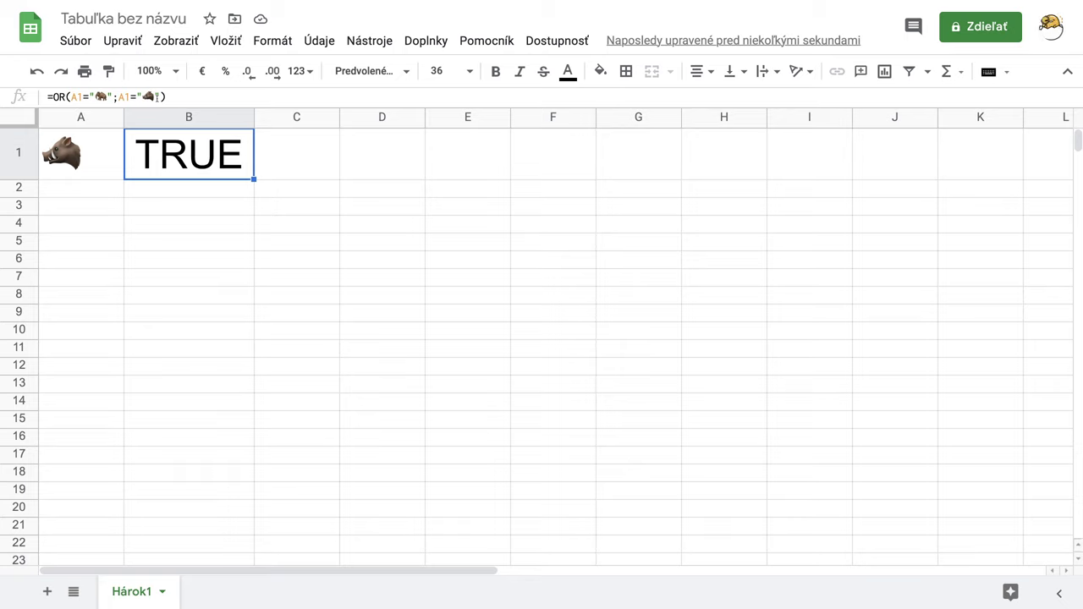
# Replace the boar in cell A1 with the mammoth emoji to test the first OR condition.
pyautogui.click(88, 152)
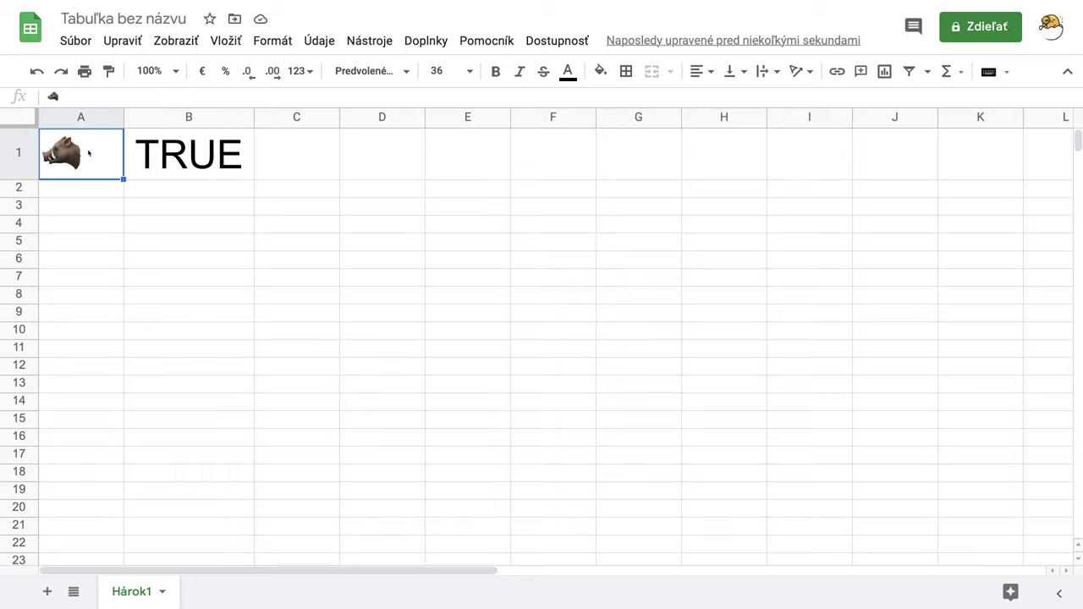
pyautogui.press('Delete')
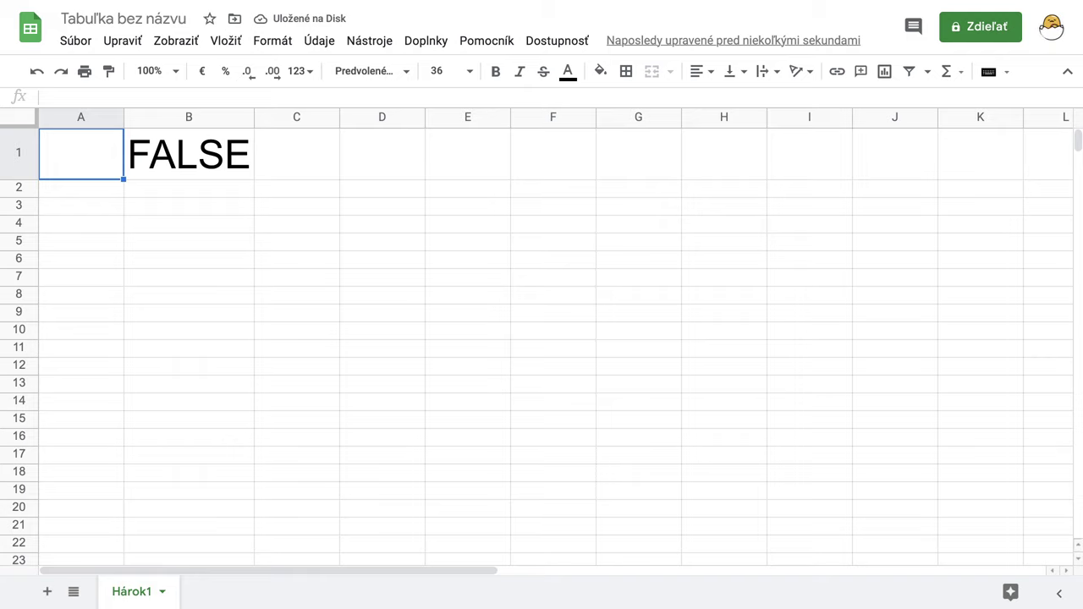
pyautogui.doubleClick(65, 149)
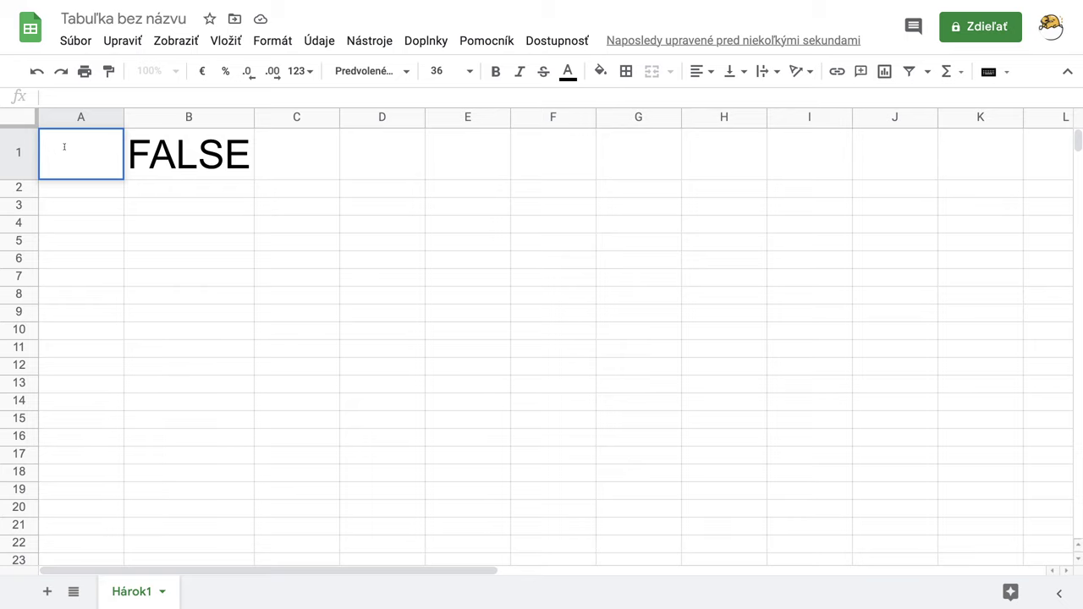
pyautogui.press('ctrl+super+space')
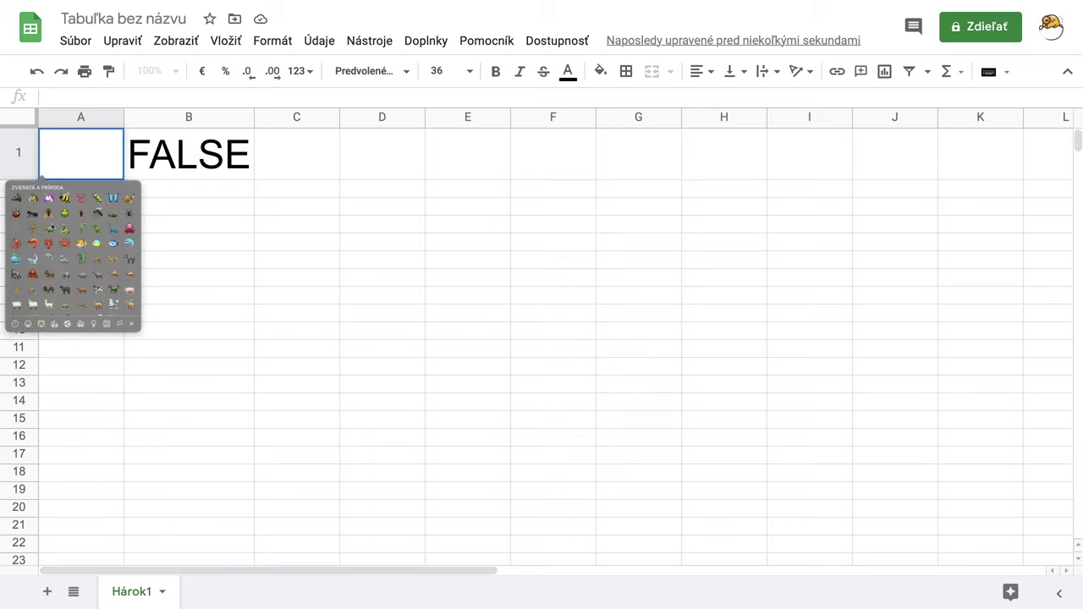
pyautogui.click(48, 274)
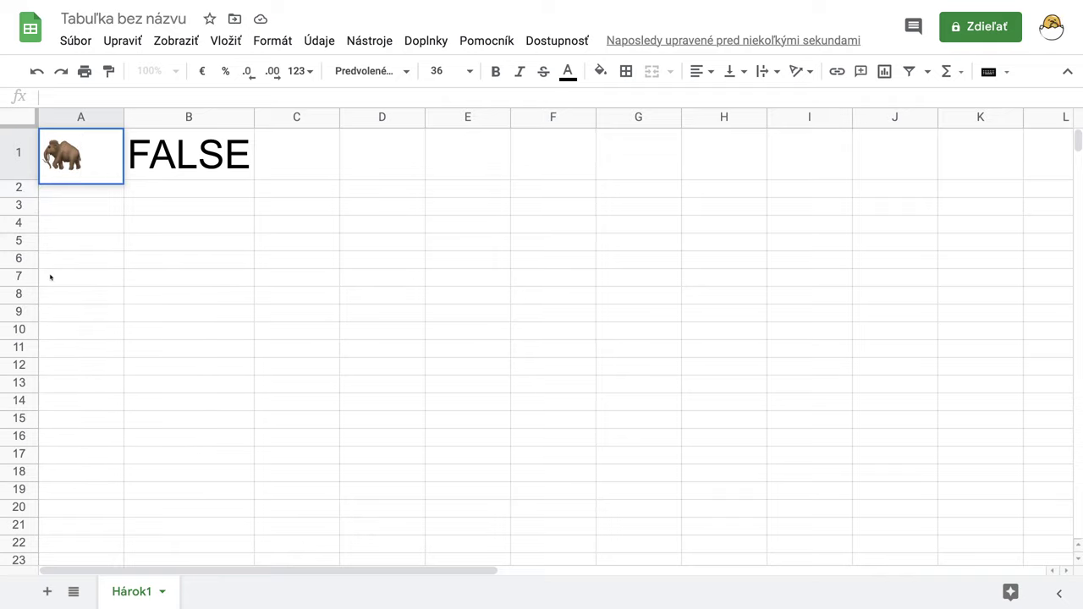
pyautogui.press('Return')
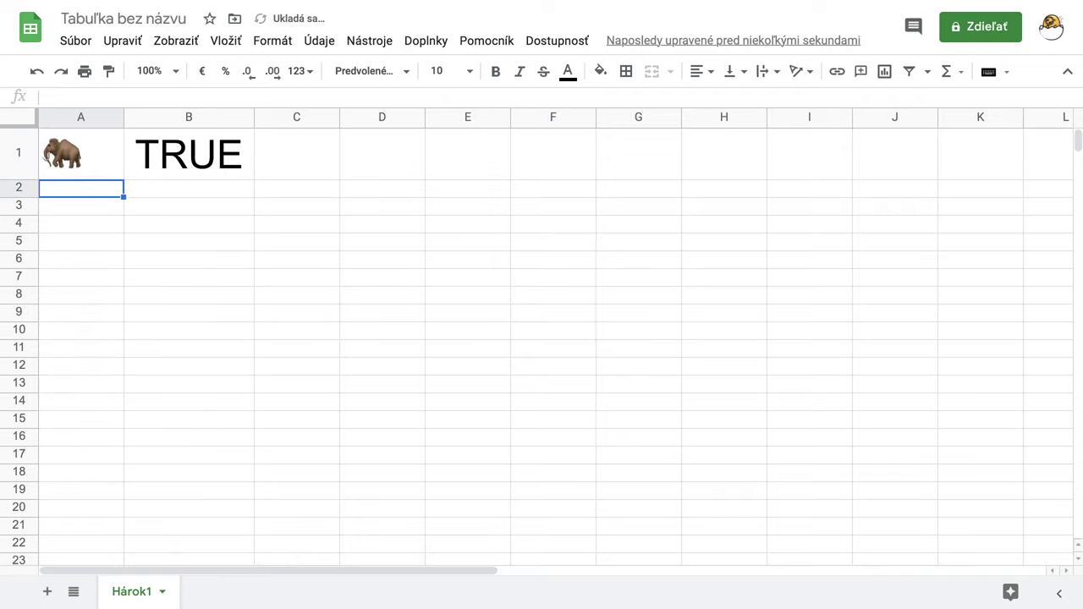
# Replace the mammoth in cell A1 with the ladybug emoji and check the OR formula in B1 against it.
pyautogui.click(86, 162)
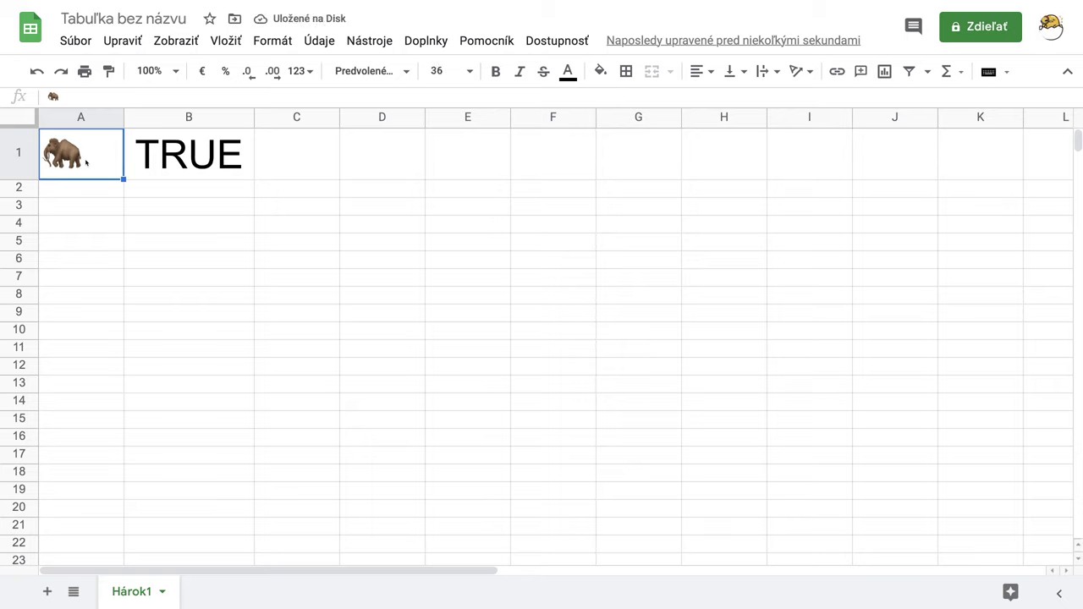
pyautogui.press('Delete')
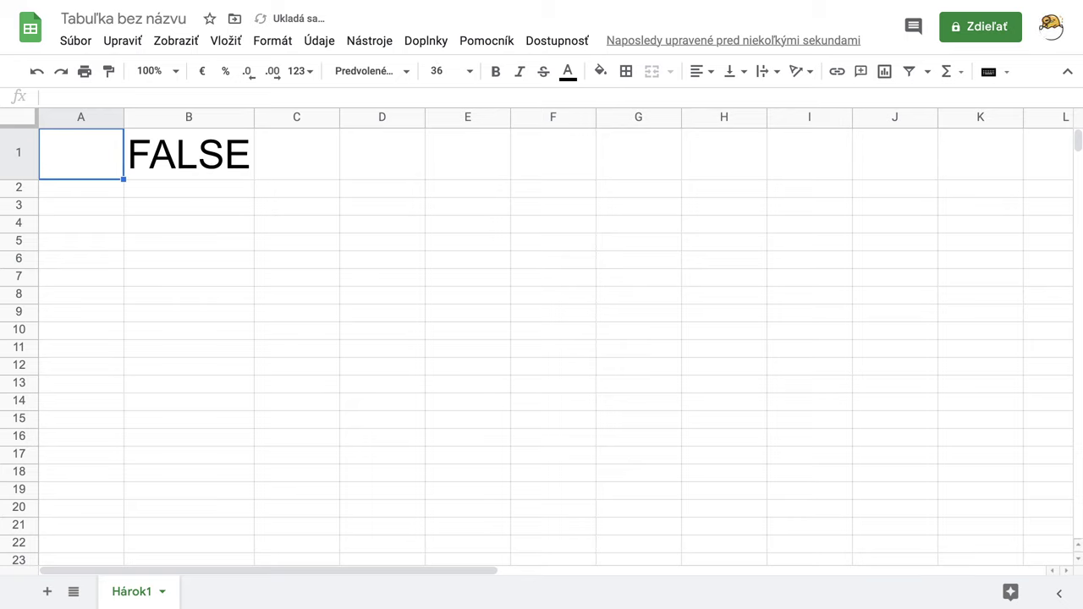
pyautogui.doubleClick(75, 156)
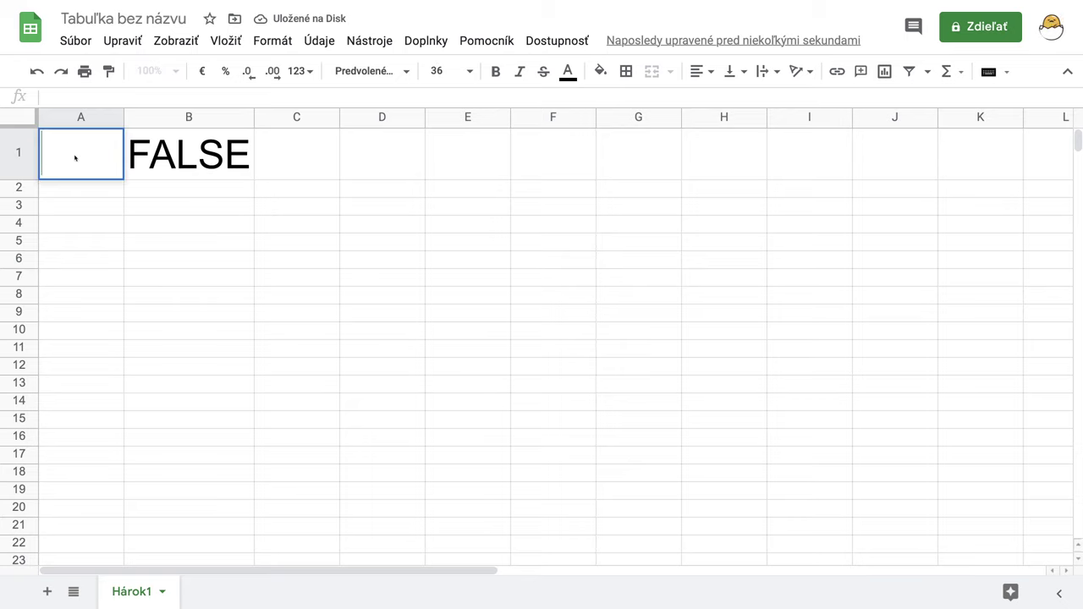
pyautogui.press('ctrl+super+space')
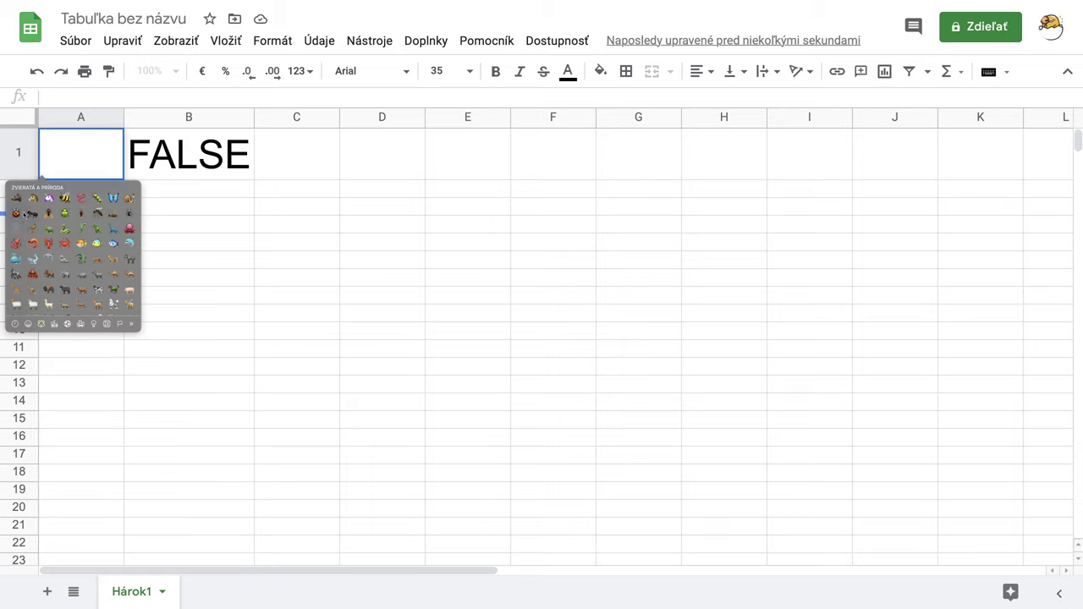
pyautogui.click(133, 217)
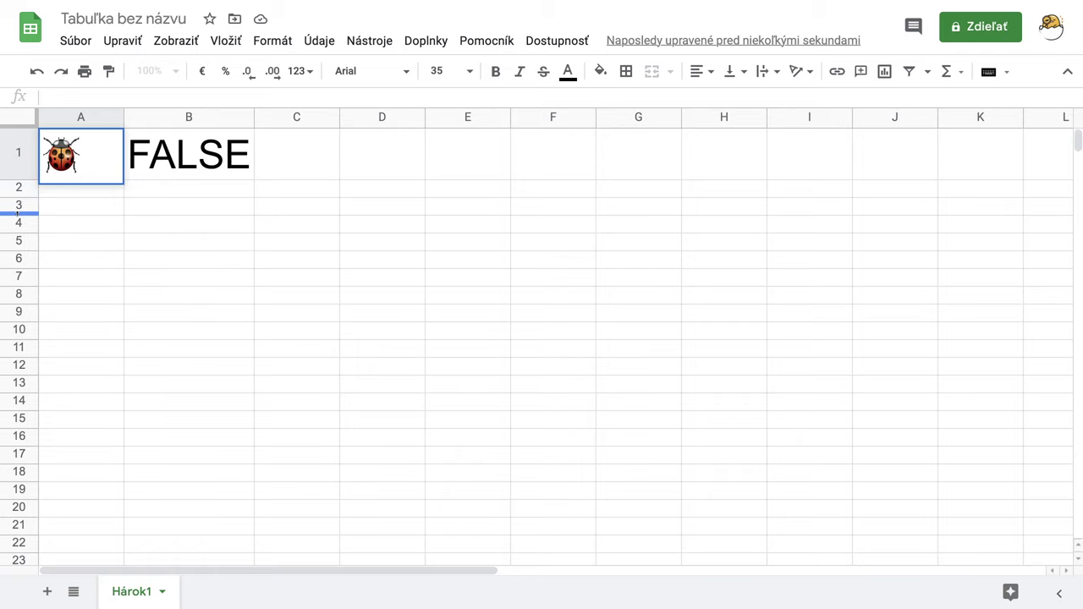
pyautogui.press('Return')
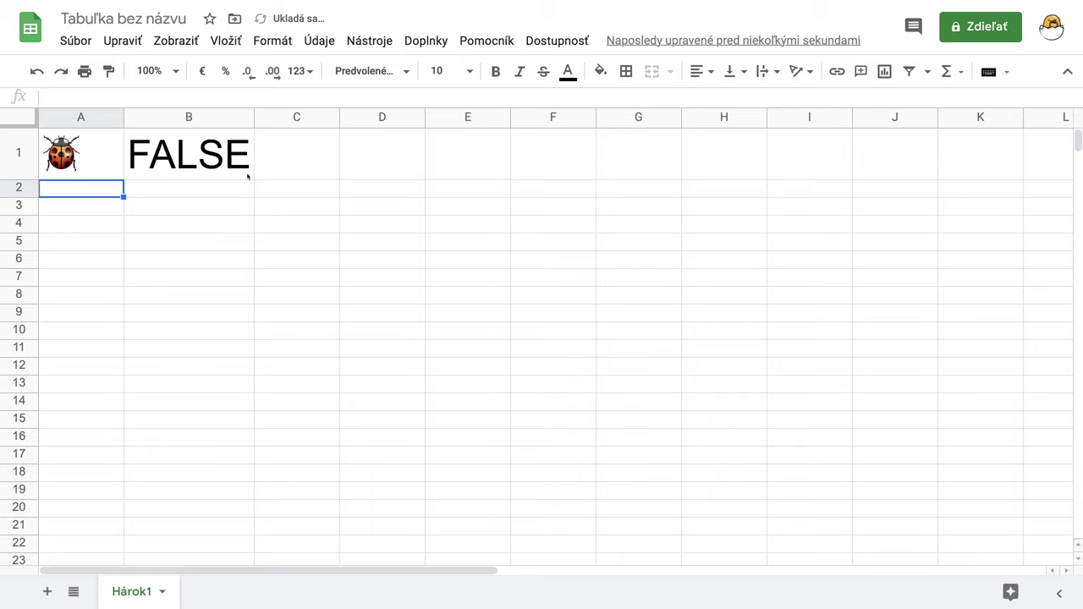
pyautogui.click(211, 157)
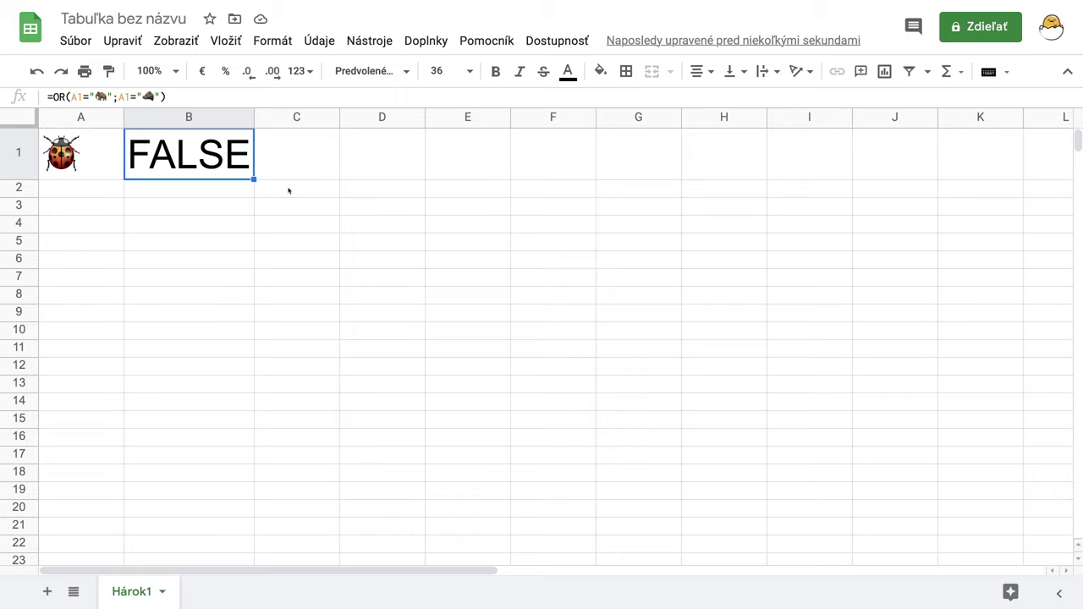
pyautogui.click(288, 191)
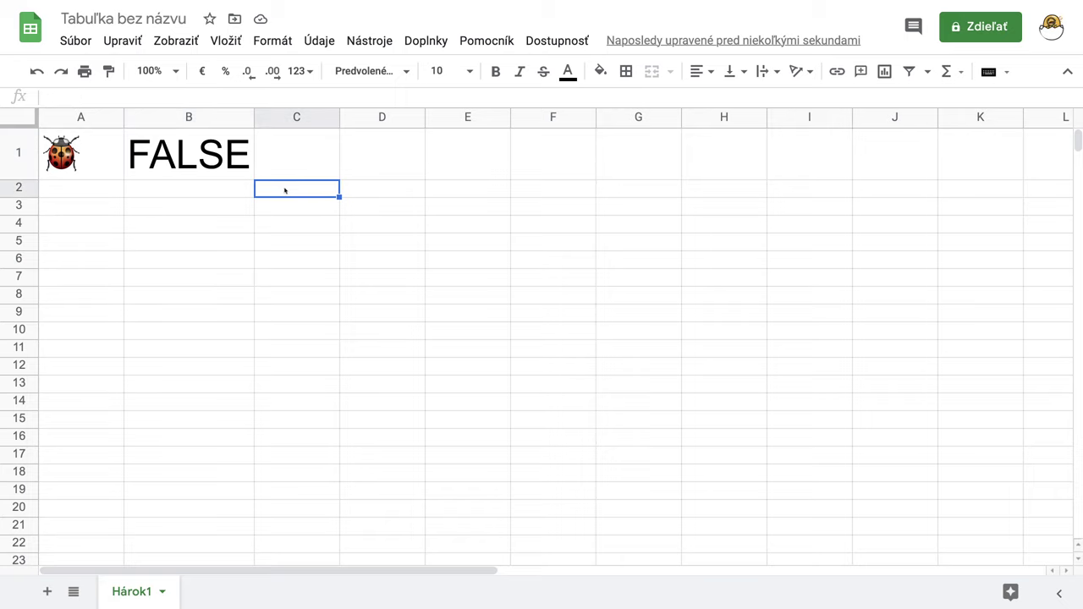
# Try to capture a screenshot of the formula bar and cells A1 to C2 with B1's OR formula open for editing.
pyautogui.click(185, 155)
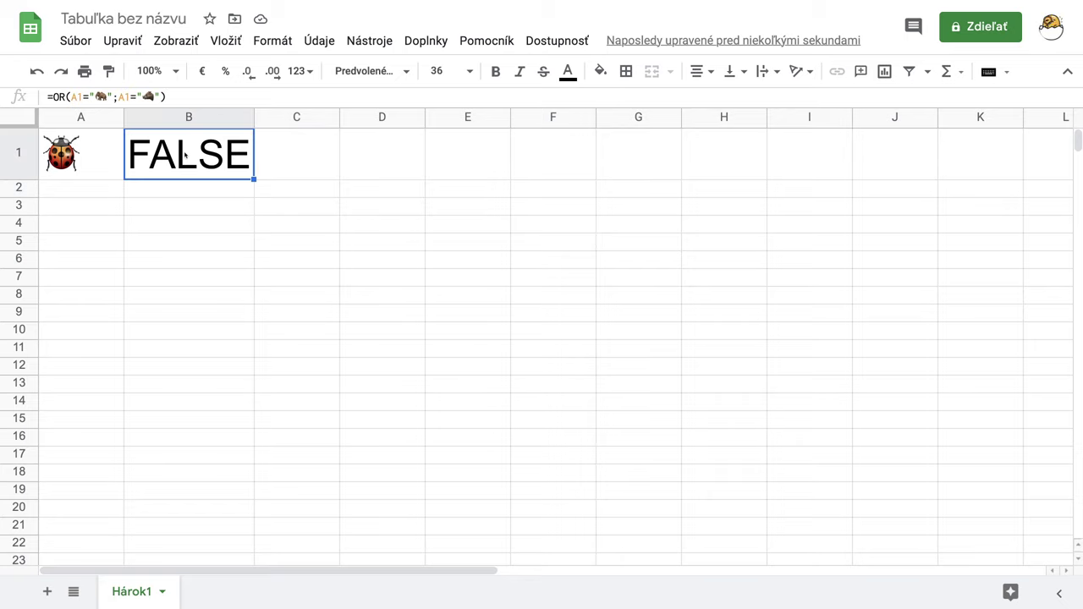
pyautogui.doubleClick(184, 155)
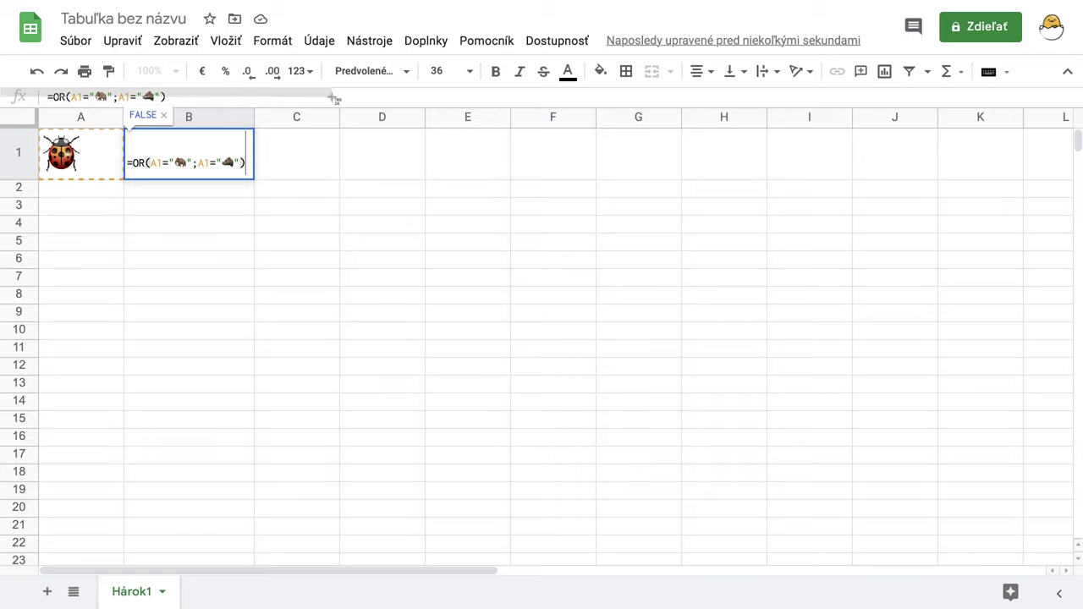
pyautogui.moveTo(335, 99); pyautogui.dragTo(341, 200)
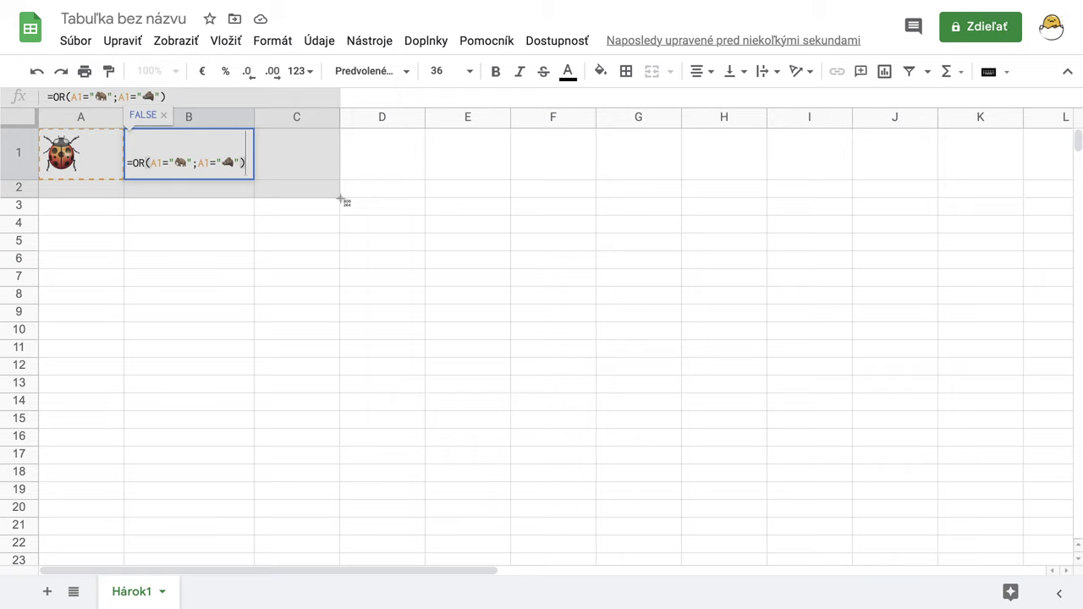
pyautogui.moveTo(341, 200); pyautogui.dragTo(341, 201)
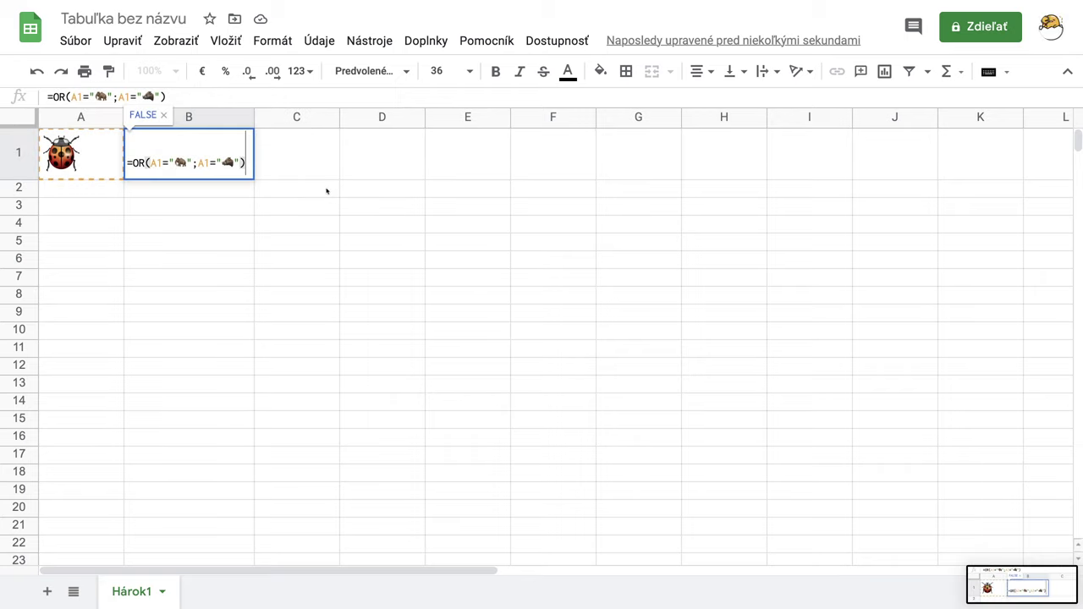
pyautogui.click(1038, 579)
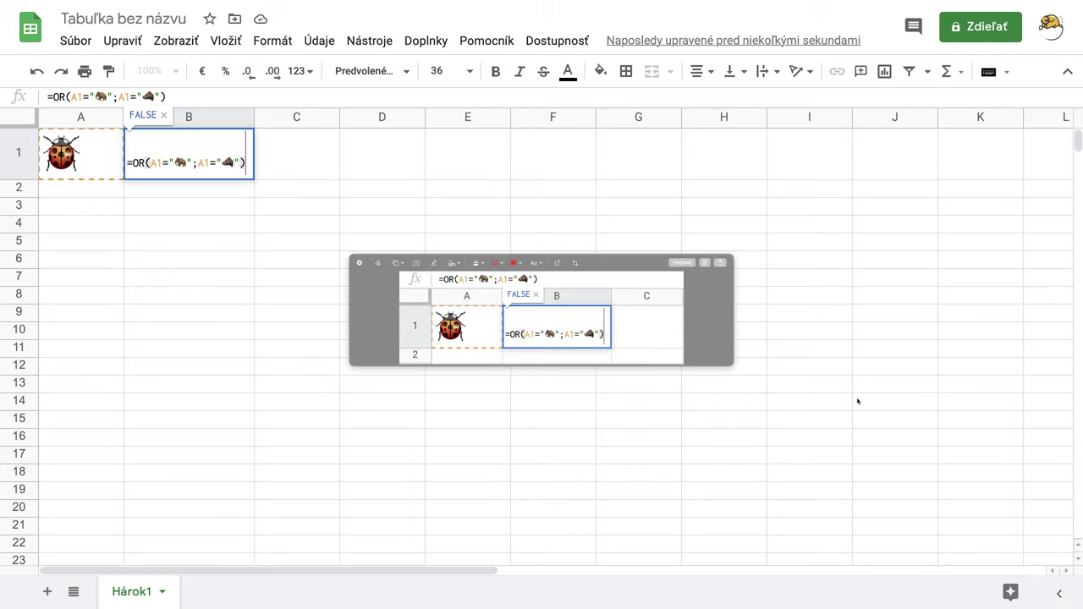
pyautogui.click(705, 264)
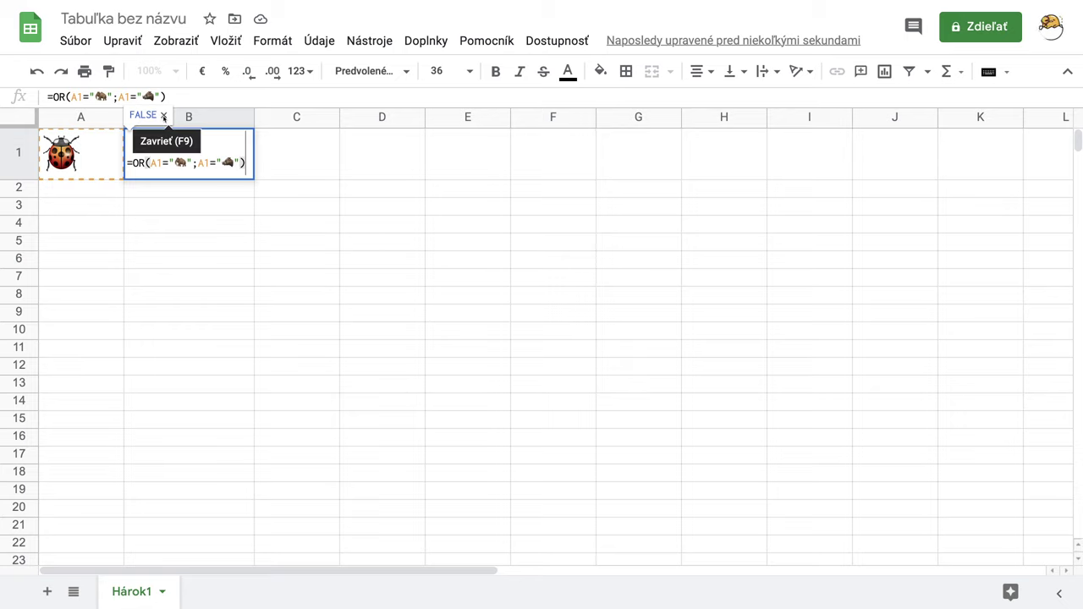
# Dismiss B1's formula result preview and capture the formula bar and cells A1 to C2 with the OR formula open for editing.
pyautogui.click(163, 116)
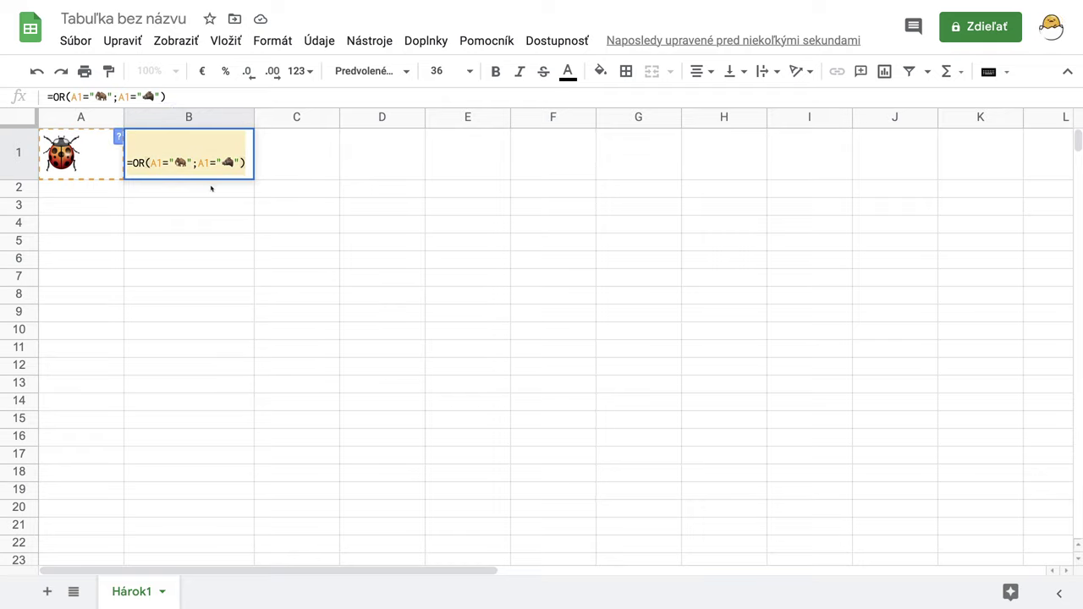
pyautogui.press('Return')
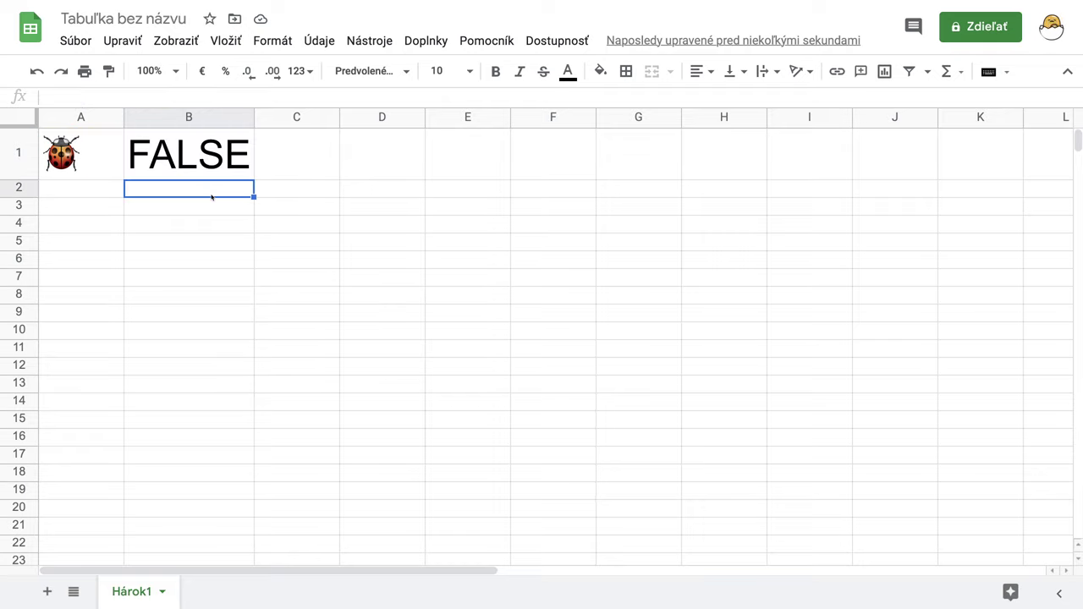
pyautogui.press('Up')
pyautogui.press('Return')
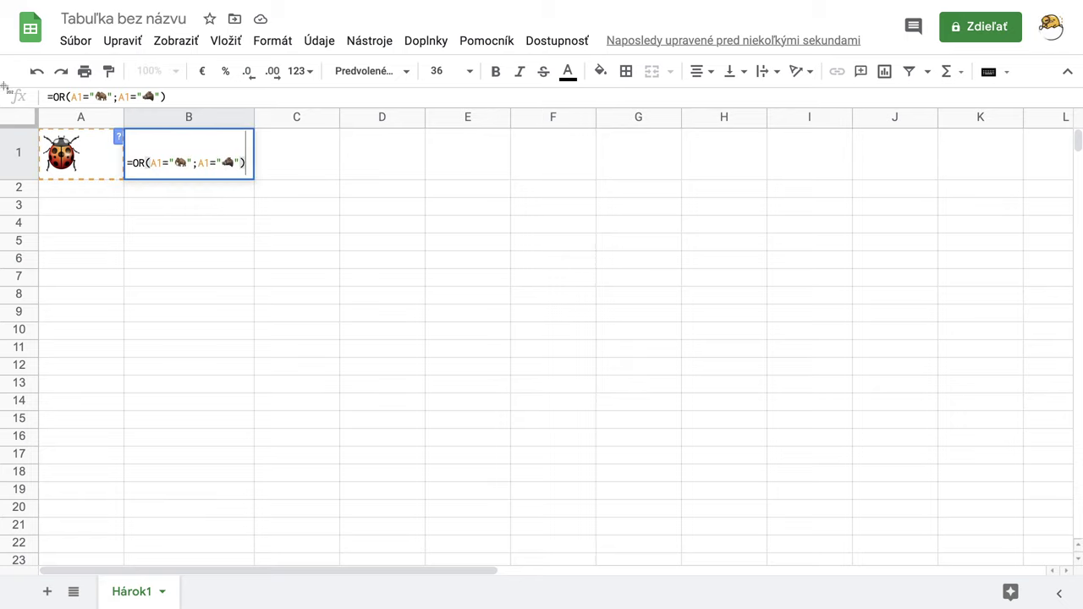
pyautogui.moveTo(167, 89); pyautogui.dragTo(341, 200)
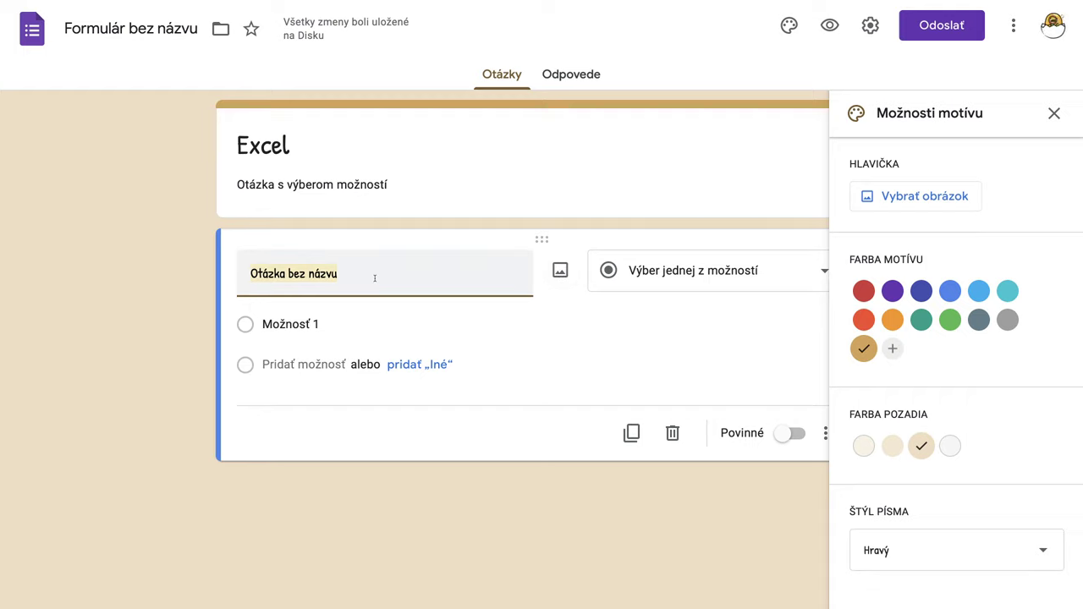
# In the Google Forms tab, add the captured spreadsheet screenshot from the Stiahnuté folder as the untitled question's image.
pyautogui.click(559, 271)
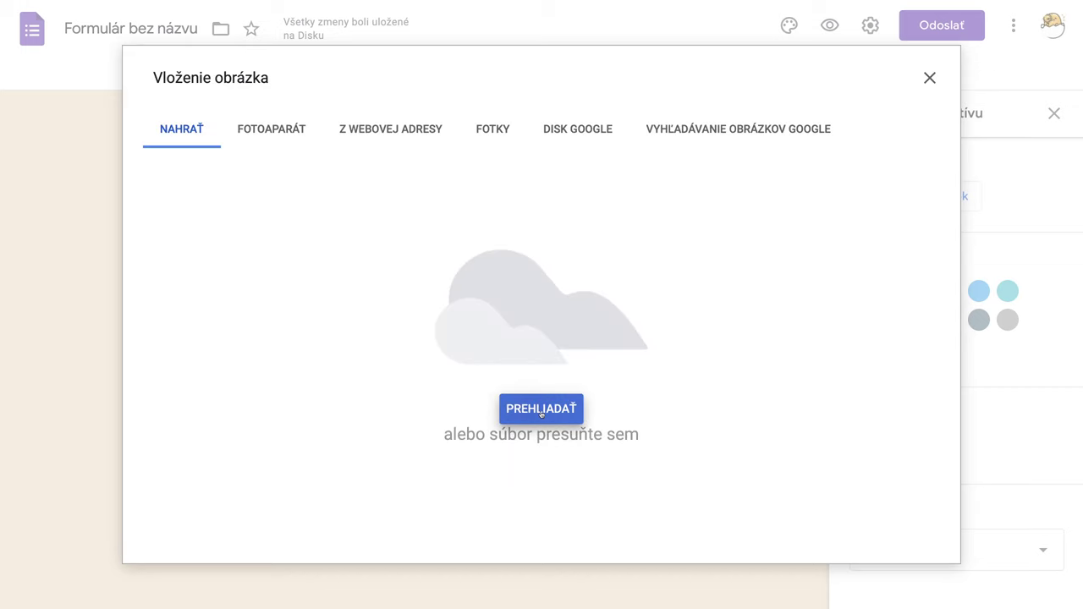
pyautogui.click(542, 410)
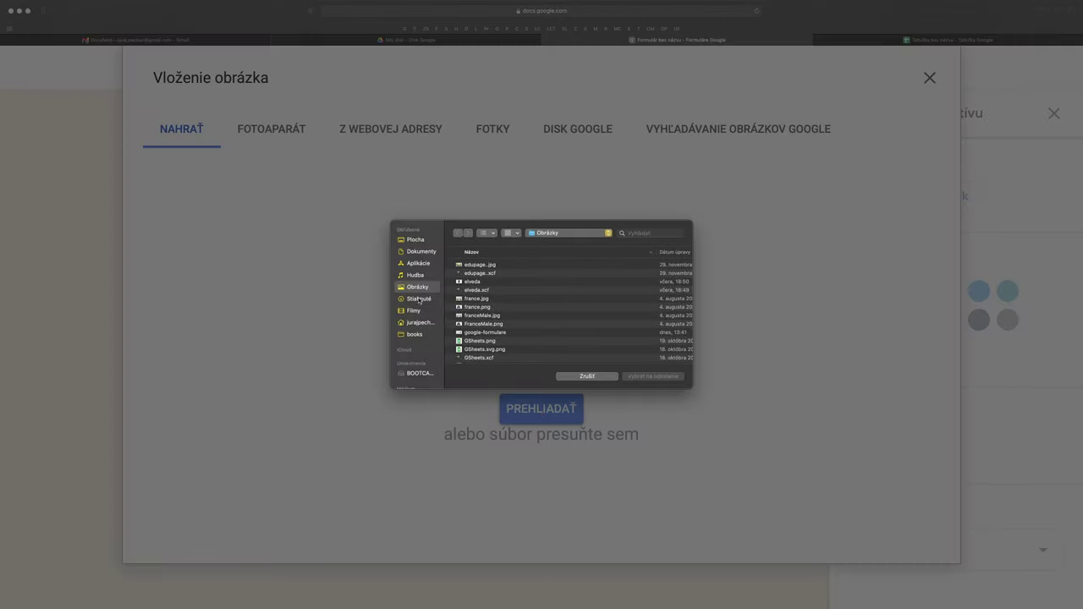
pyautogui.click(419, 299)
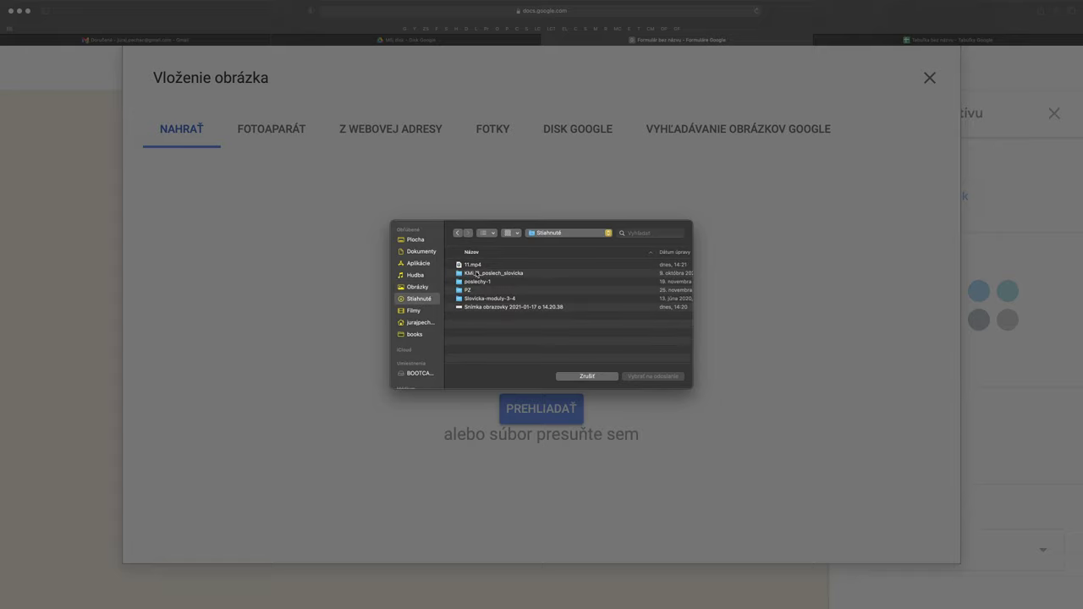
pyautogui.click(499, 307)
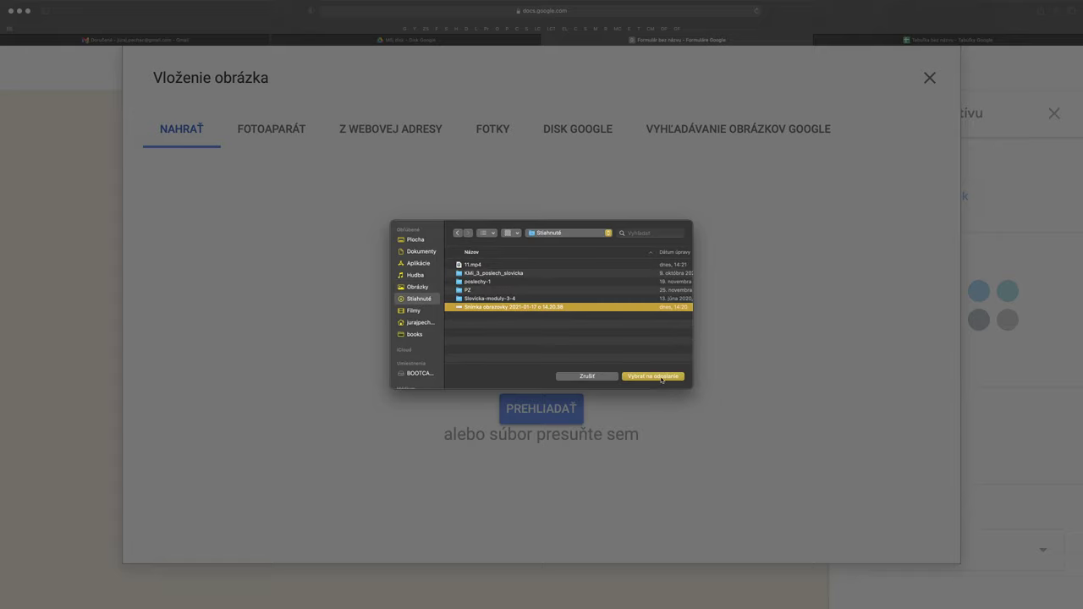
pyautogui.click(663, 377)
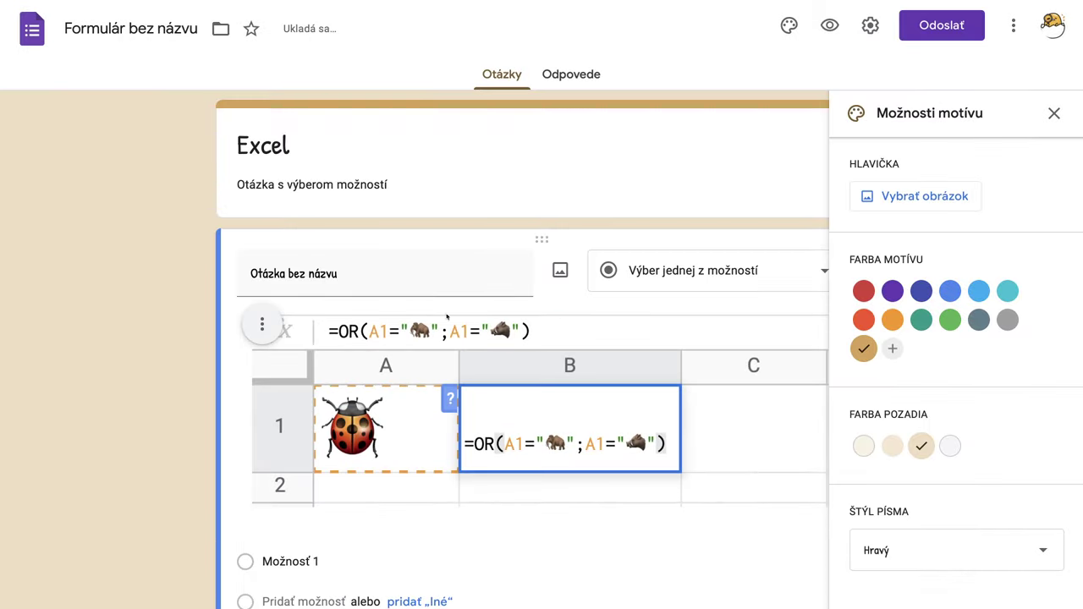
# Set the question text to "Čo bude v bunke B1, ak stlačím ENTER?".
pyautogui.click(338, 274)
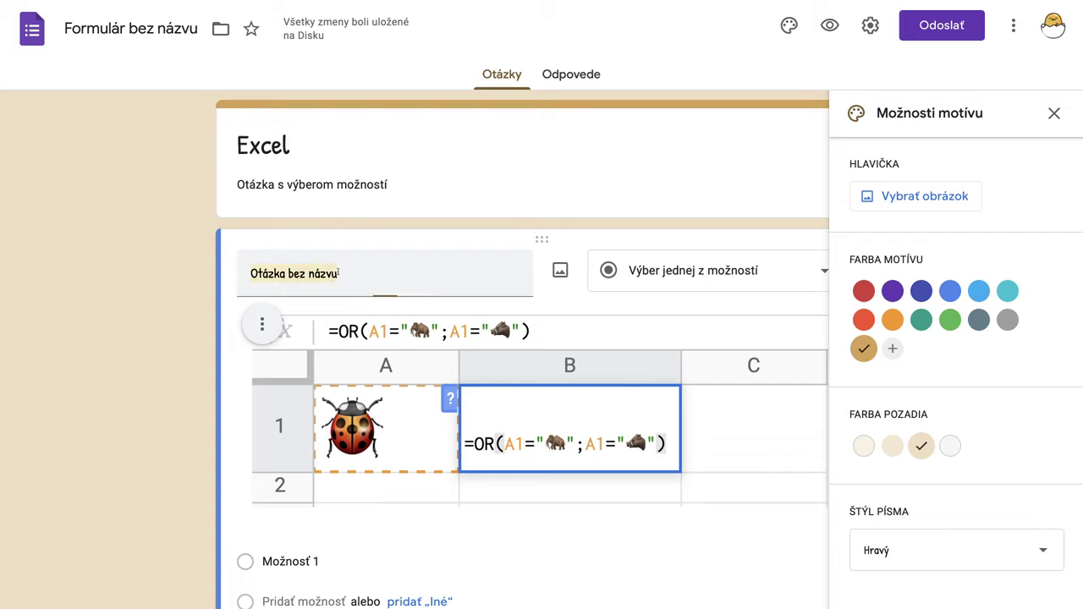
pyautogui.write('Čo ')
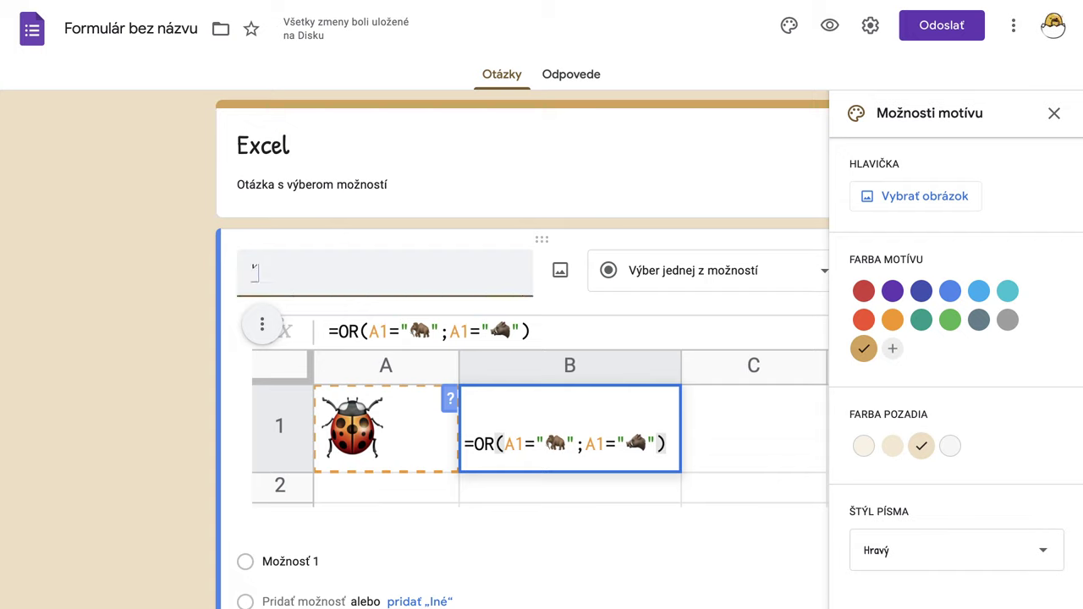
pyautogui.write('bude v')
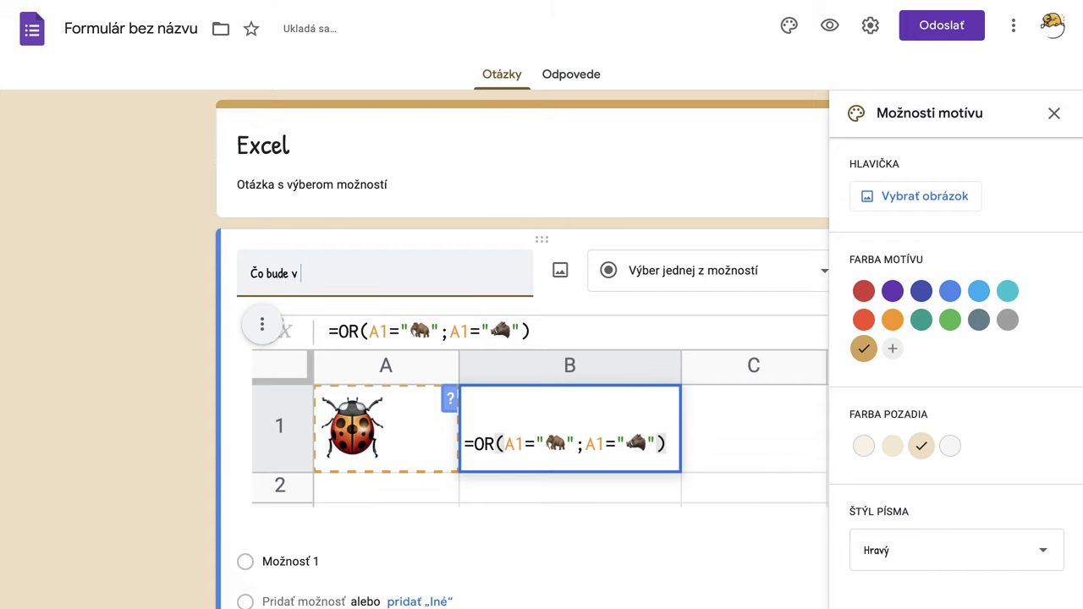
pyautogui.write(' bunke B1, ak')
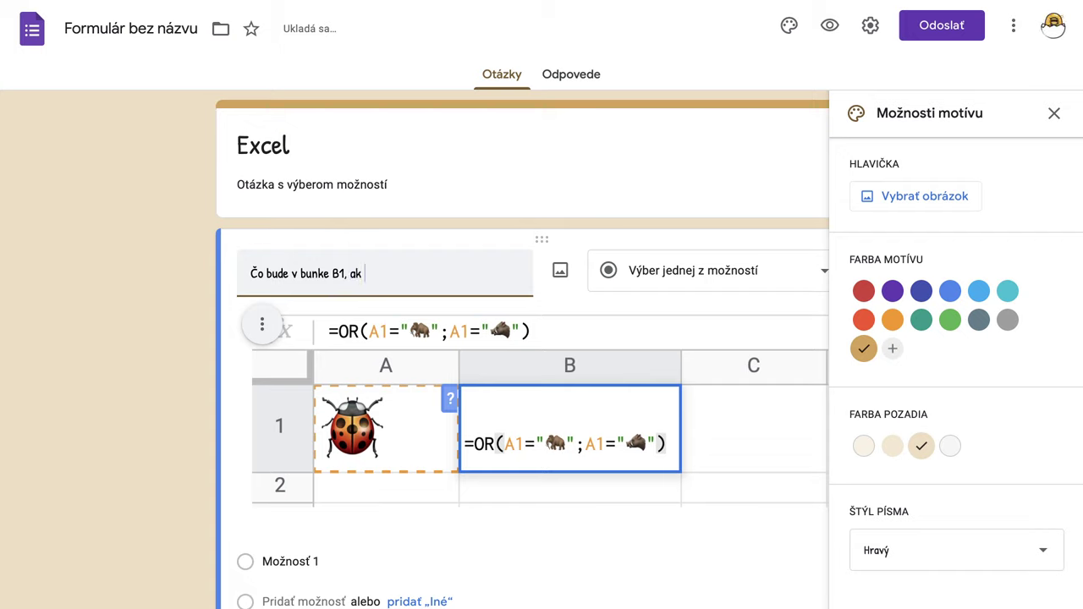
pyautogui.write(' stlačím EN')
pyautogui.write('TER?')
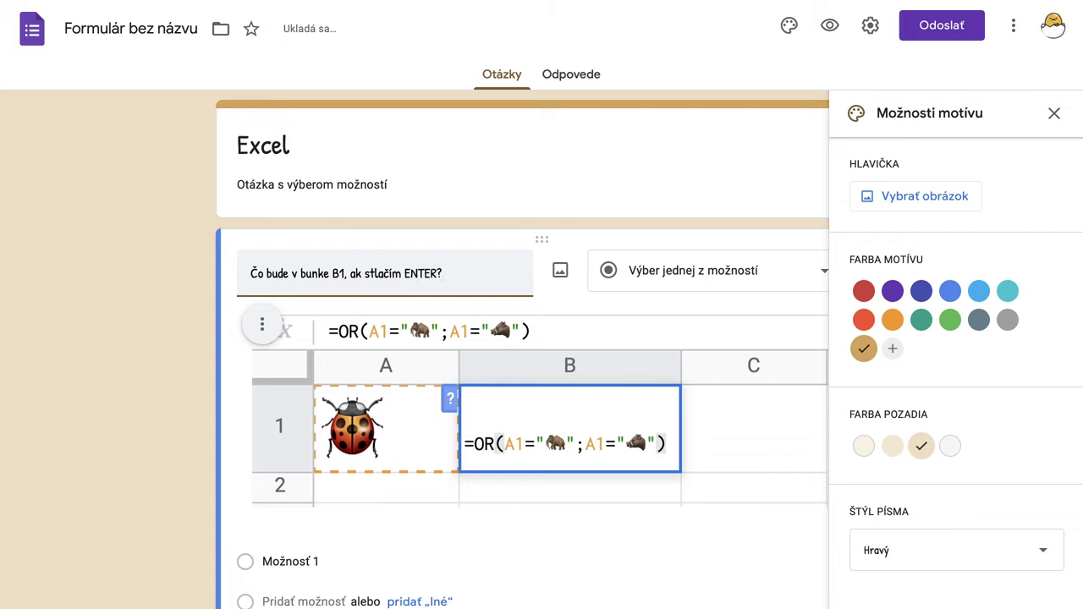
# Set the question's first answer option to FALSE and add a second option, TRUE.
pyautogui.scroll(-2, 537, 273)
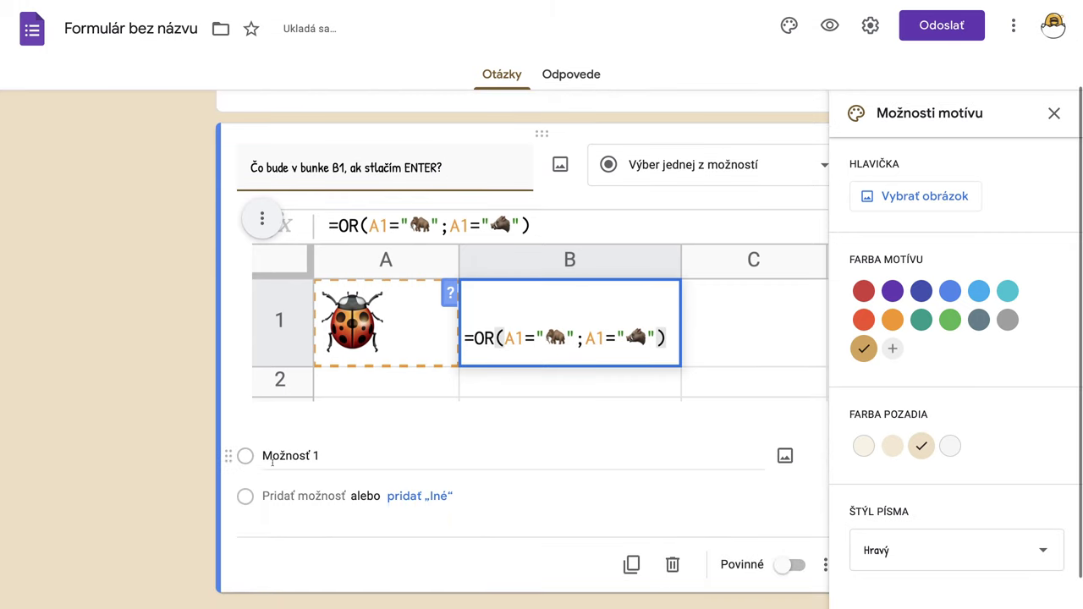
pyautogui.click(320, 458)
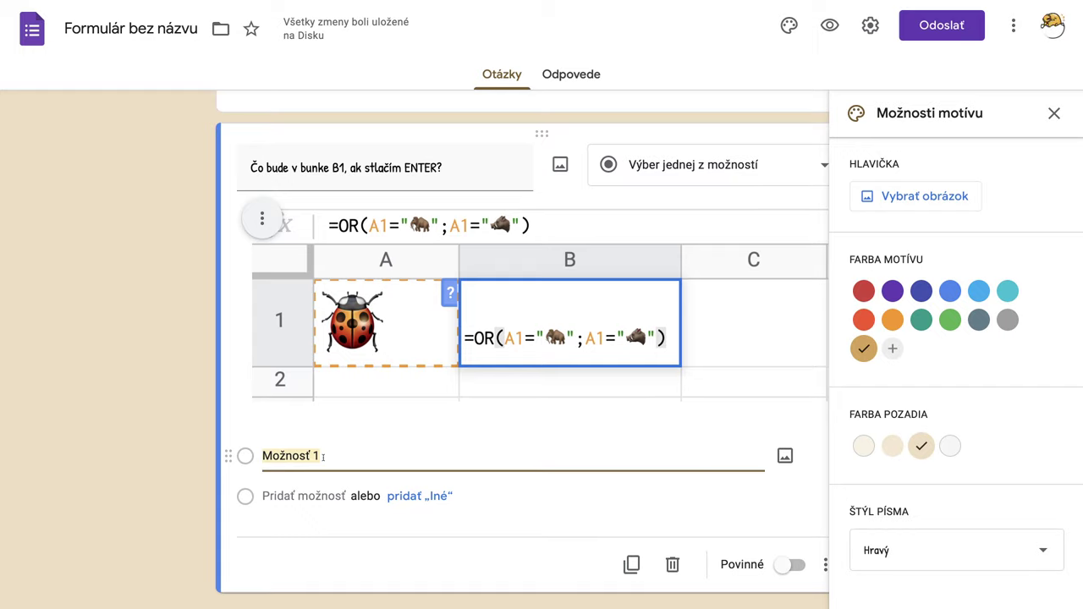
pyautogui.write('FA')
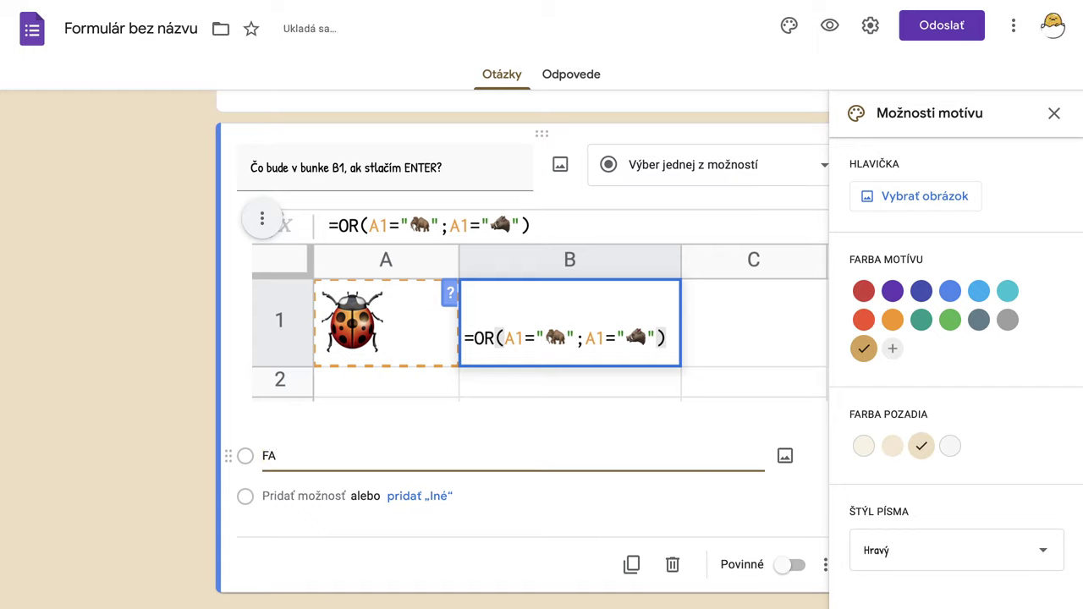
pyautogui.write('LSE')
pyautogui.click(288, 496)
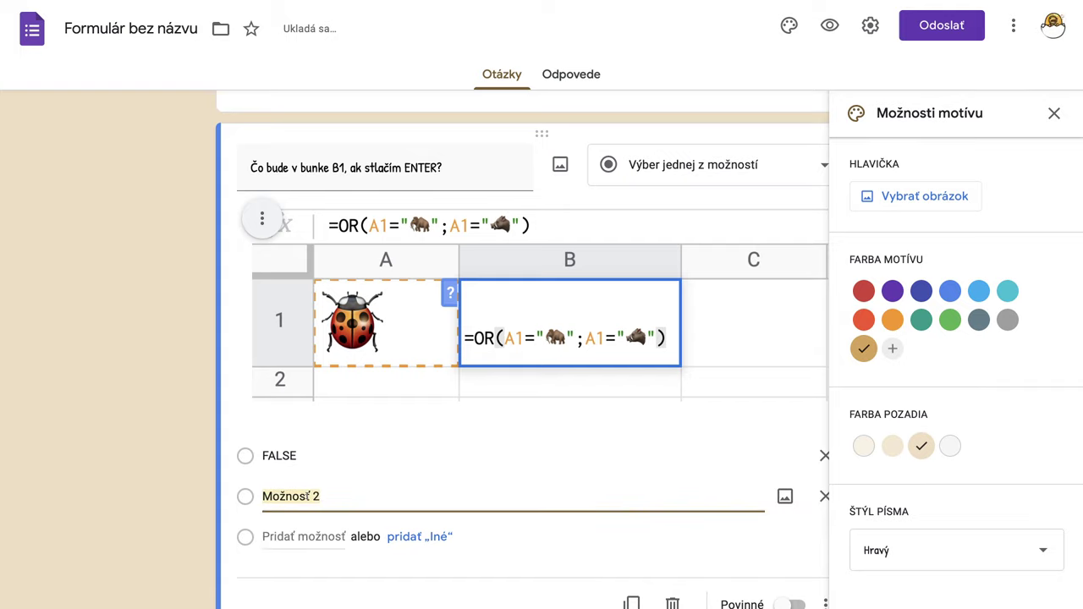
pyautogui.write('TRUE')
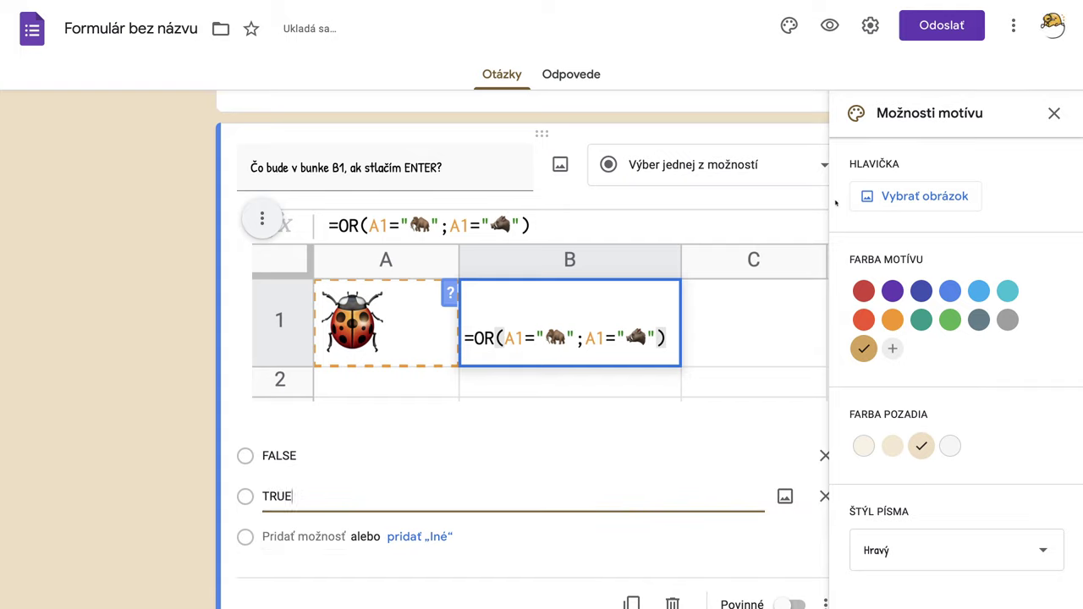
# Close the theme options and preview the form with its image question and answer options.
pyautogui.click(1054, 114)
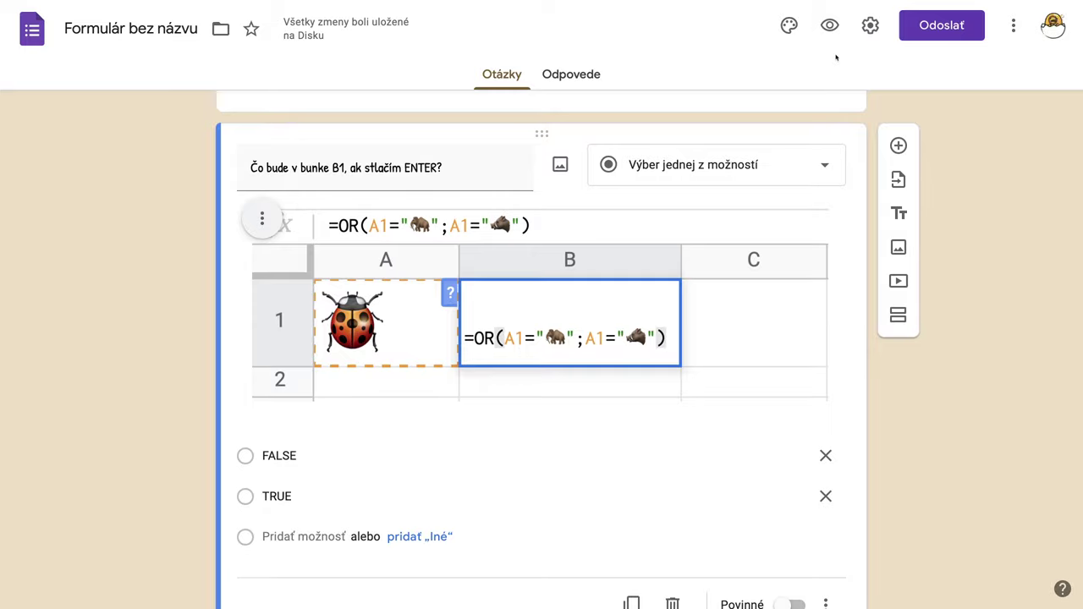
pyautogui.click(829, 25)
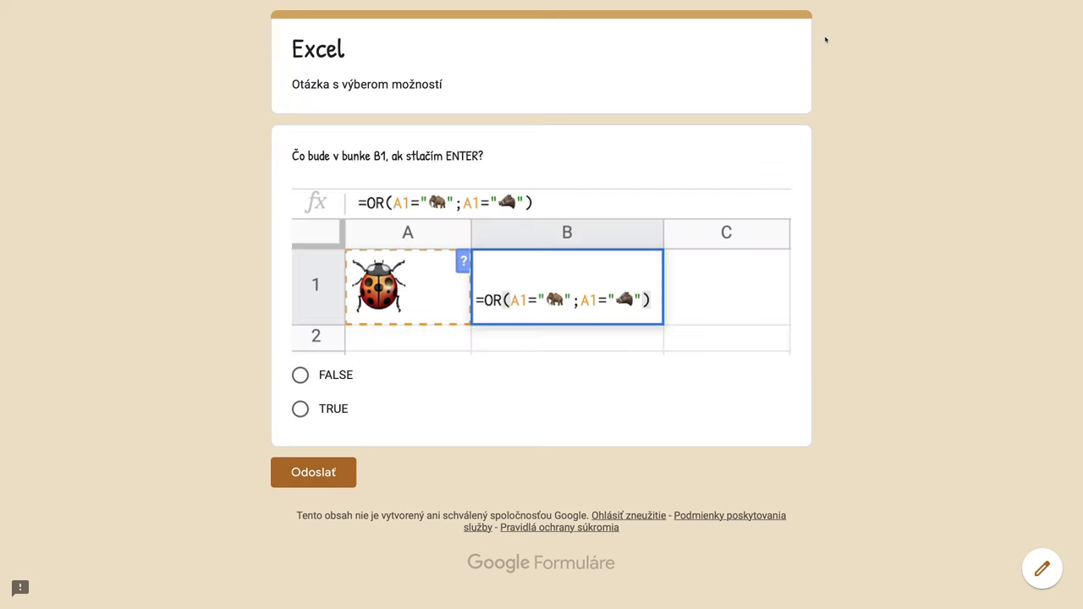